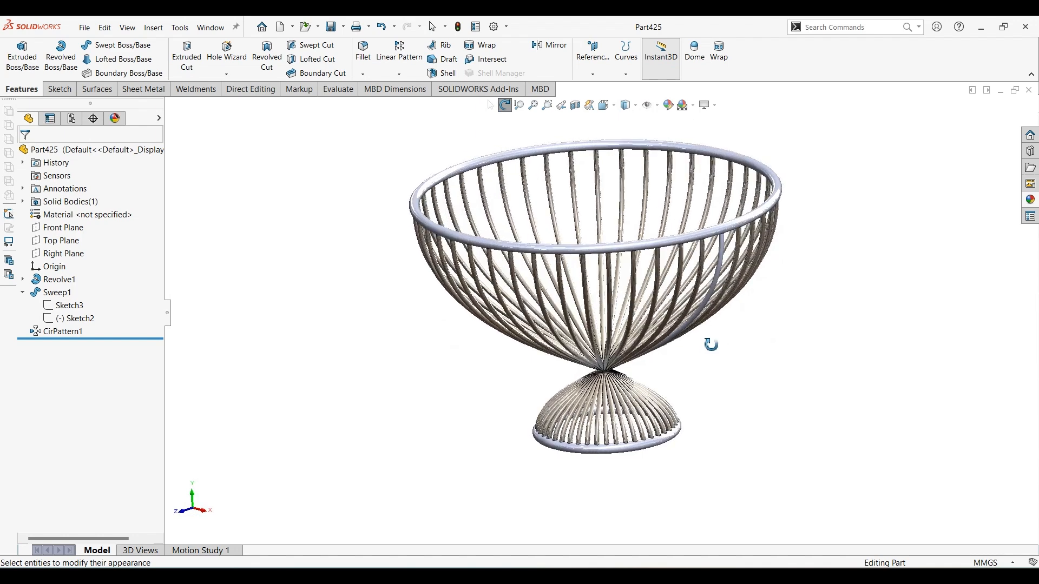
Step: Create a new part document
middle_click_drag(714, 345, 723, 348)
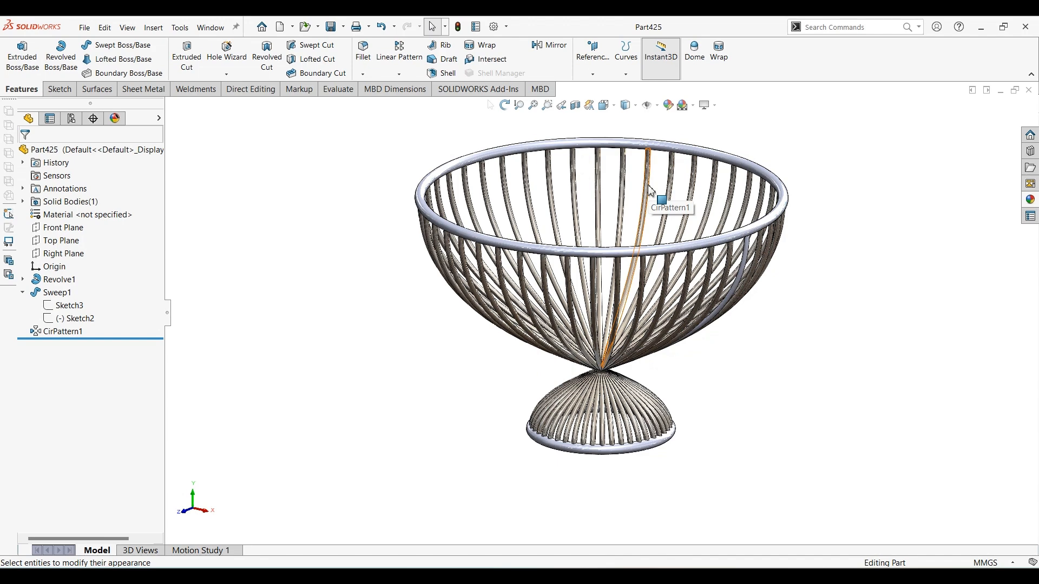
left_click(84, 27)
left_click(97, 43)
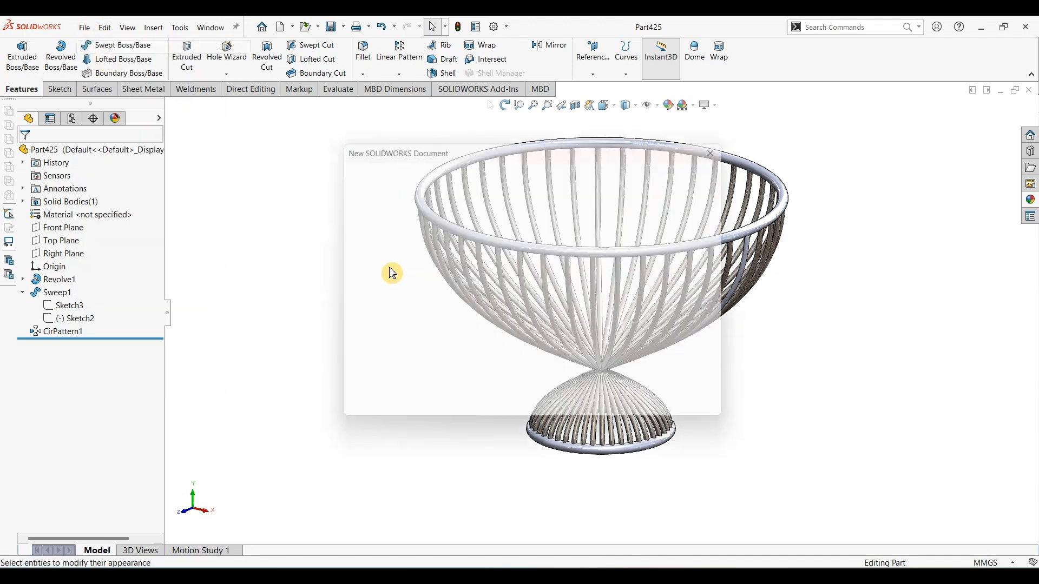
left_click(583, 407)
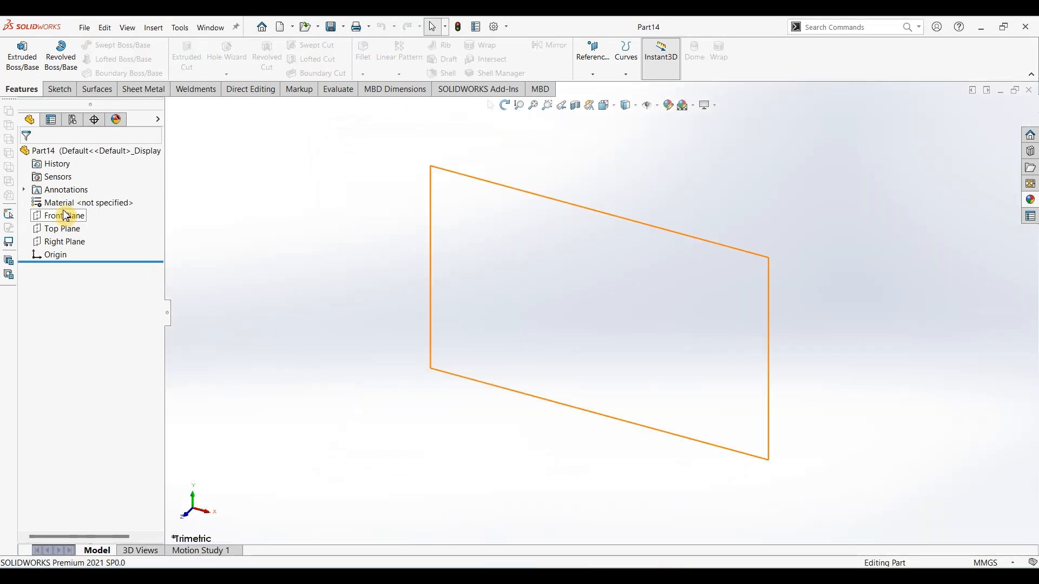
Step: Start a sketch on the Front Plane and draw a vertical centerline upward from the origin
left_click(65, 216)
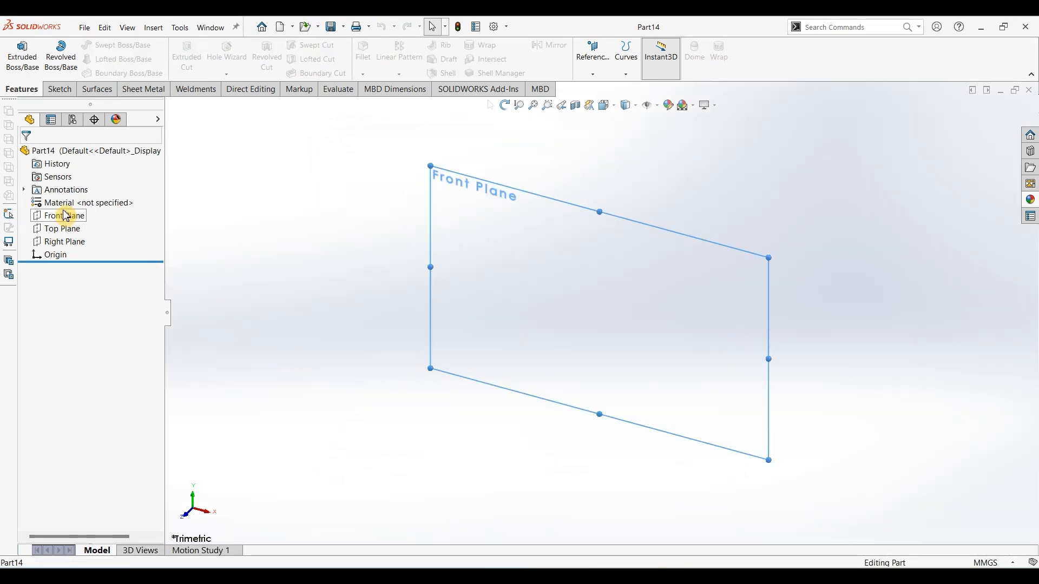
left_click(57, 90)
left_click(26, 70)
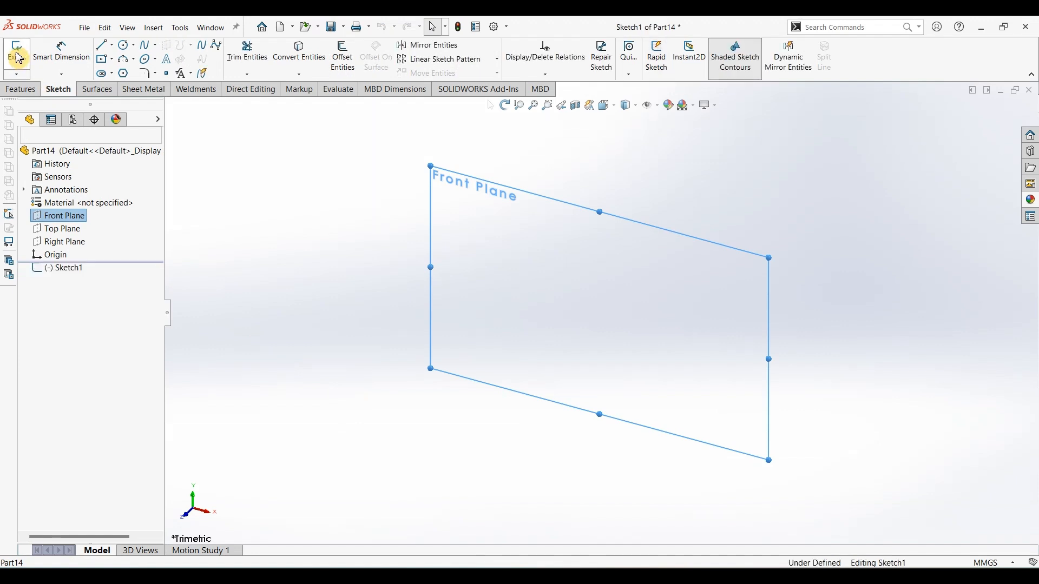
left_click(113, 45)
left_click(129, 69)
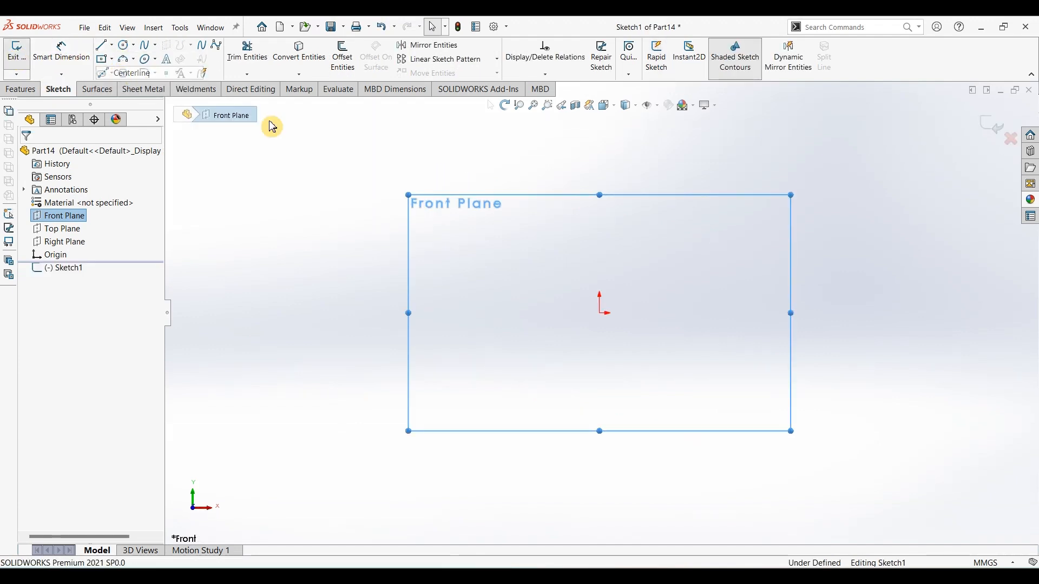
left_click(599, 313)
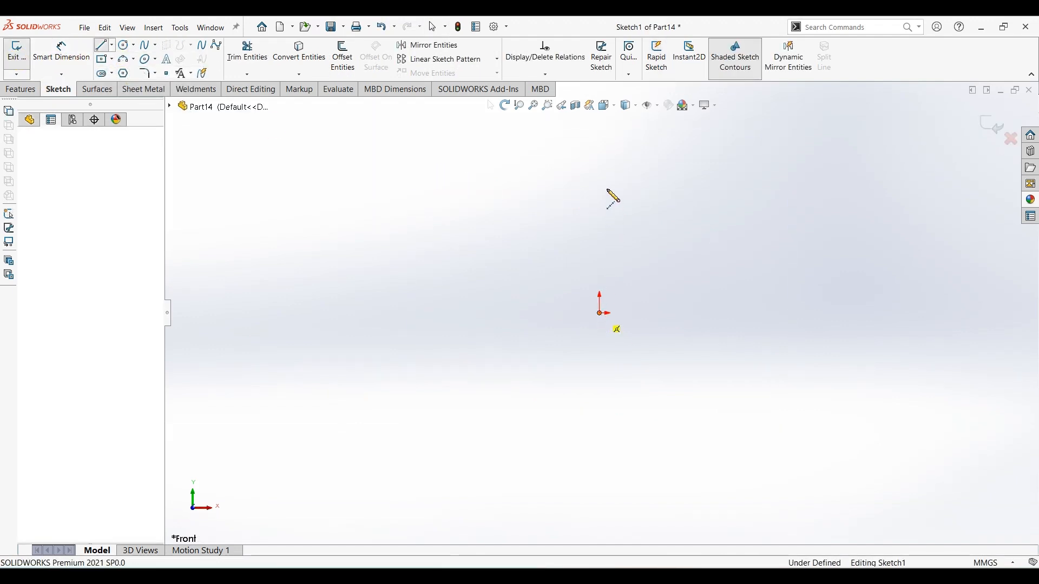
left_click(600, 147)
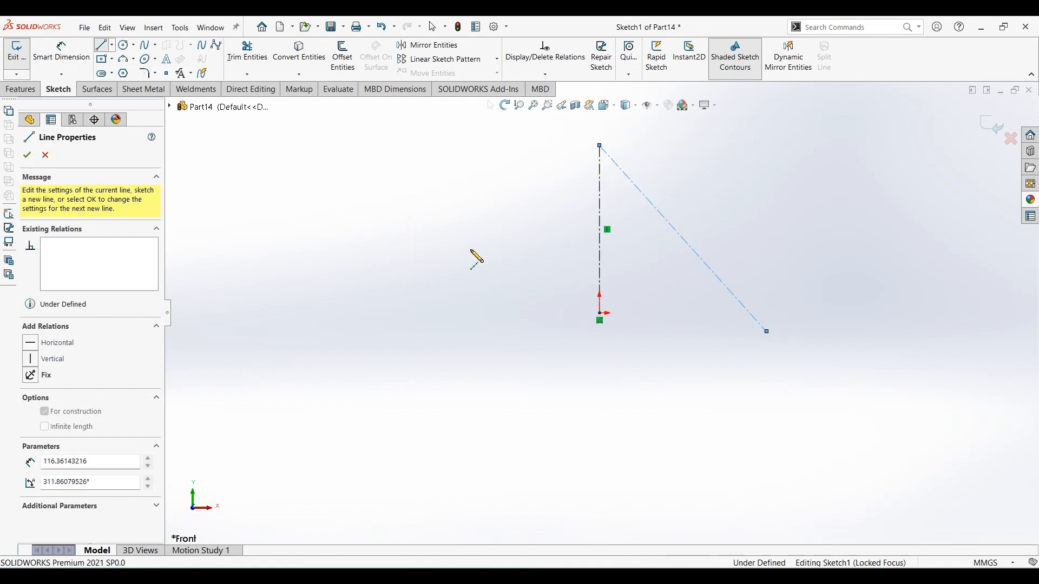
key("Escape")
Step: Sketch two circles of about 7 mm radius left of the centerline, one level with the origin and one about 83 mm higher
left_click(125, 45)
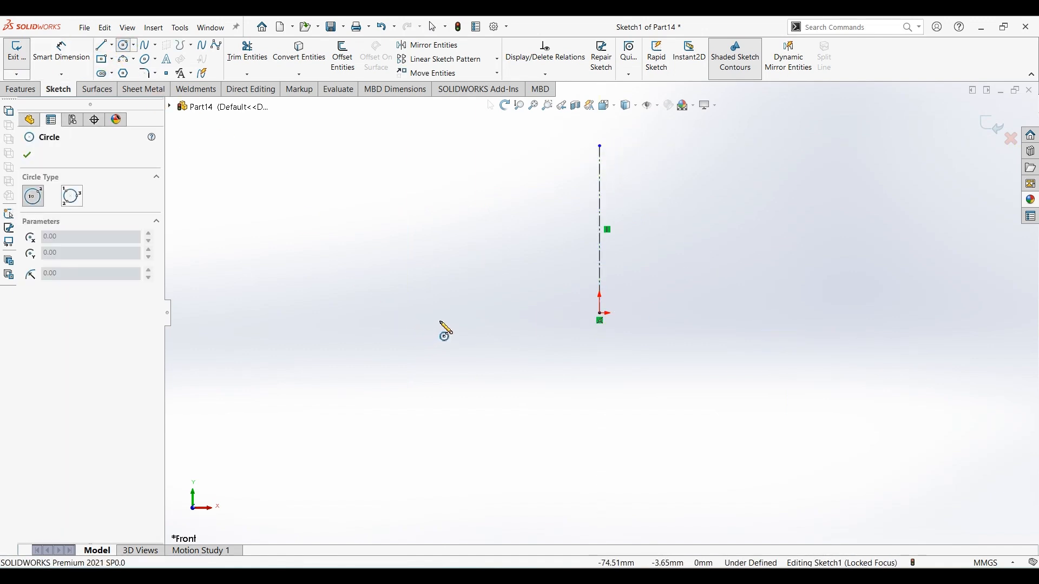
left_click(445, 313)
left_click(459, 307)
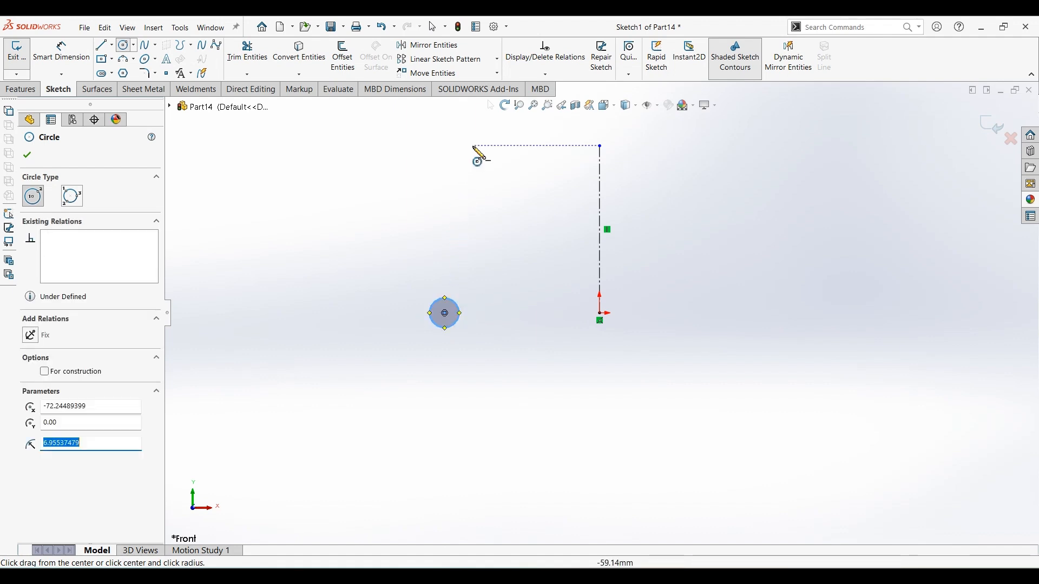
left_click(459, 134)
left_click(474, 141)
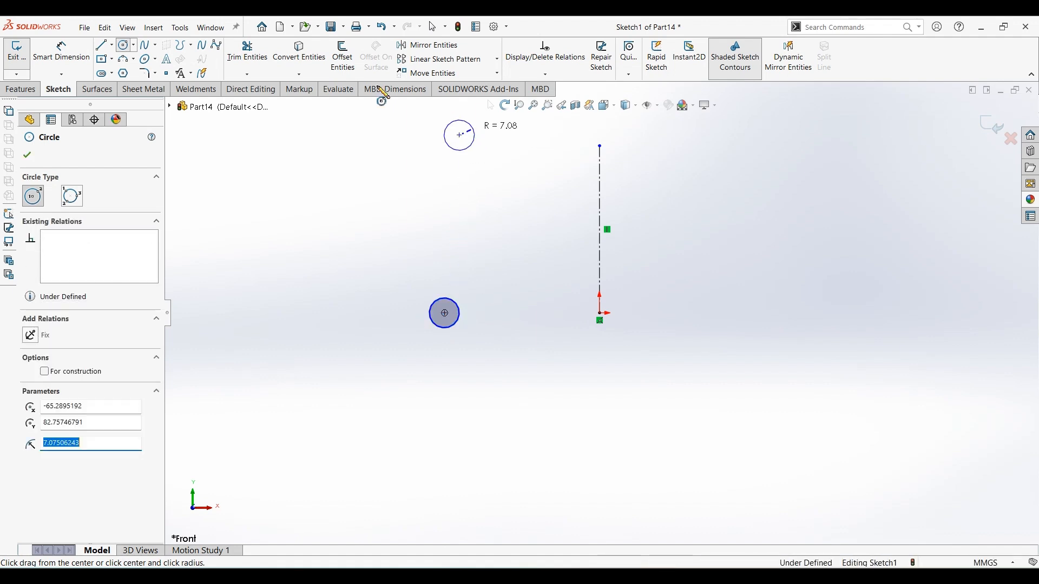
Step: Dimension the lower circle's diameter as 5 mm
left_click(61, 51)
left_click(430, 312)
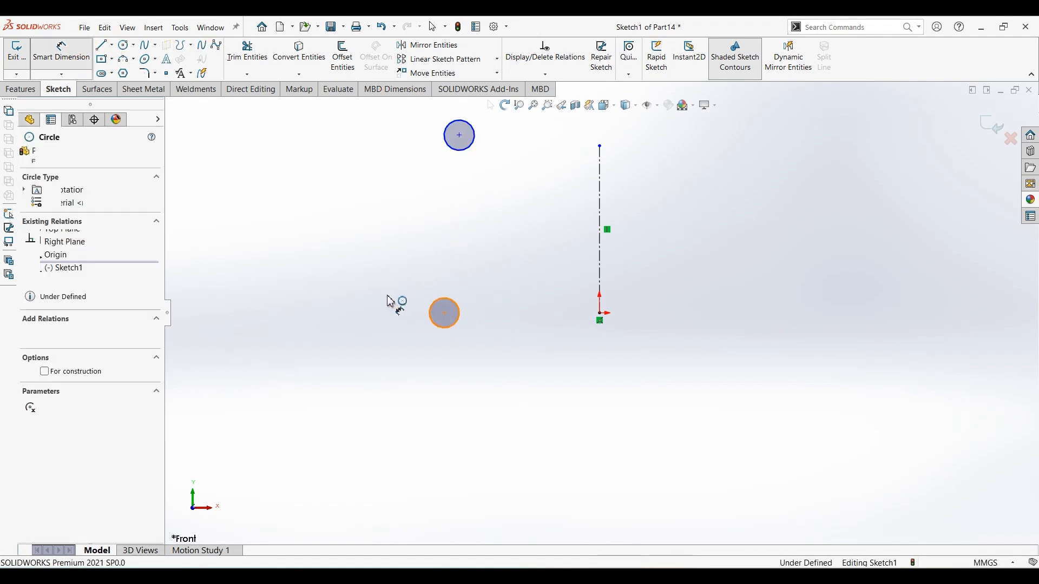
left_click(391, 301)
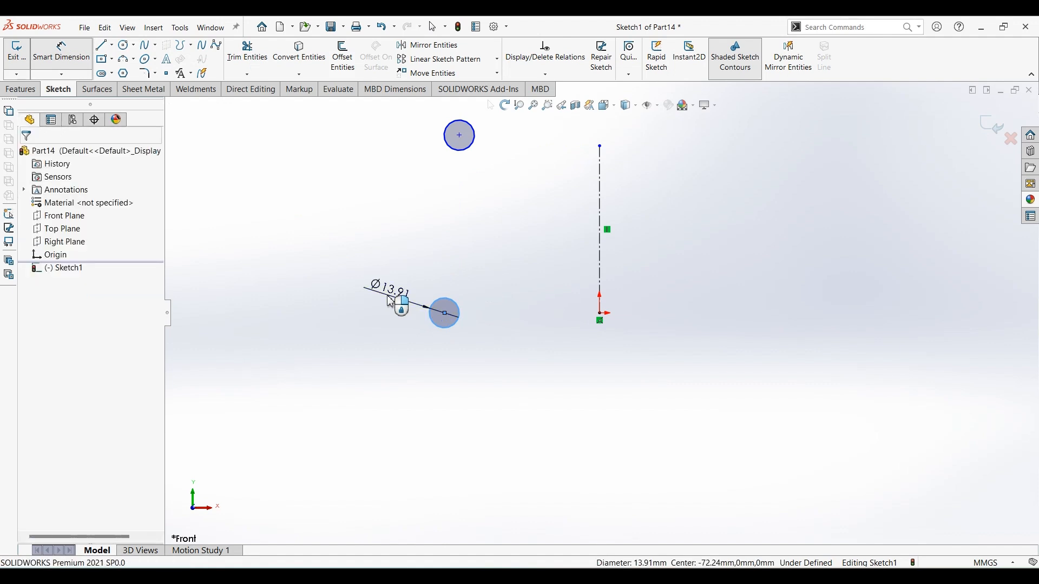
type("5")
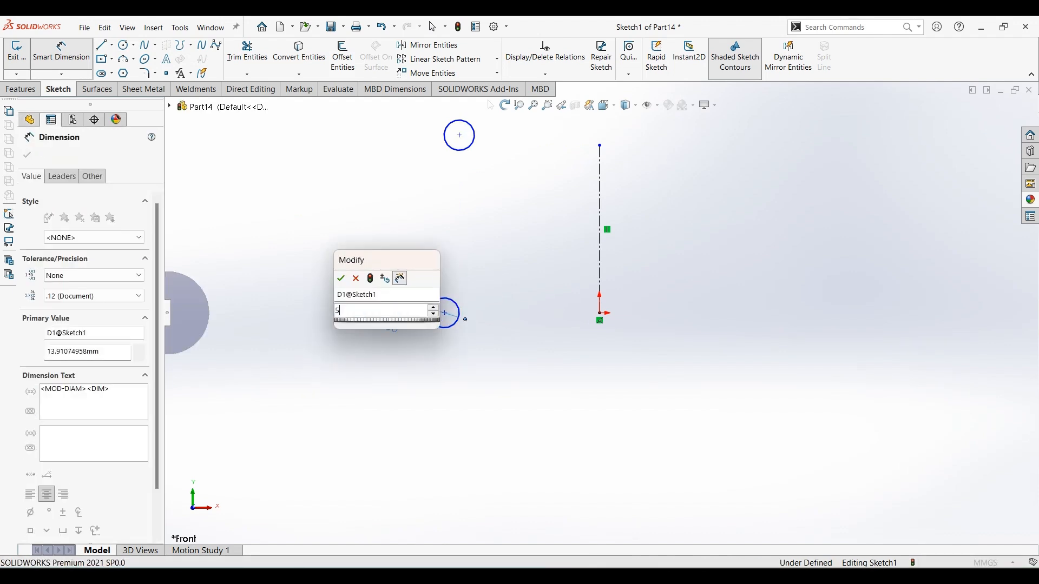
key("Return")
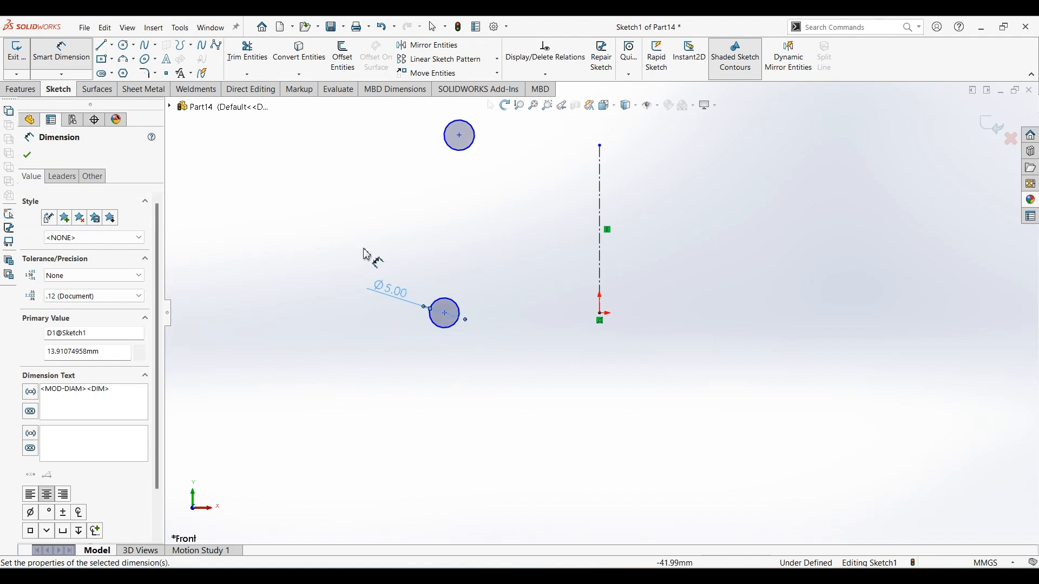
Step: Apply an Equal relation between the upper and lower circles
left_click(440, 158)
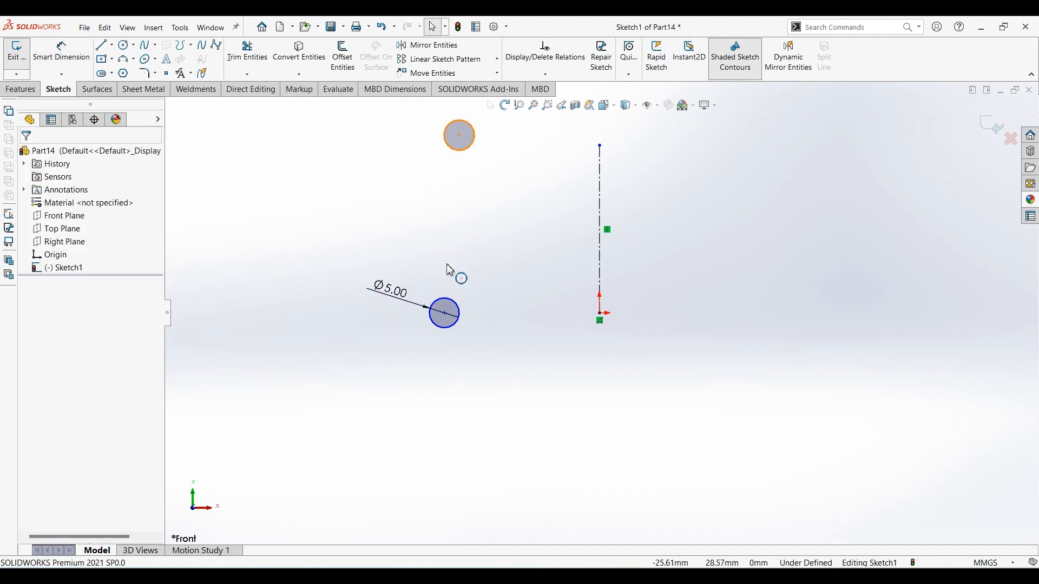
left_click(453, 306)
left_click(455, 307, "ctrl")
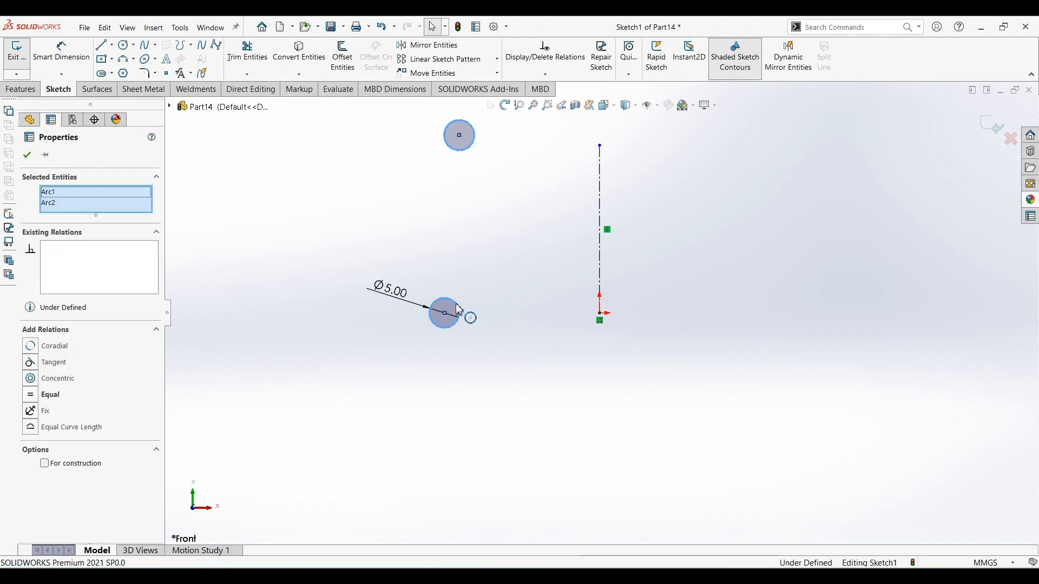
left_click(532, 255)
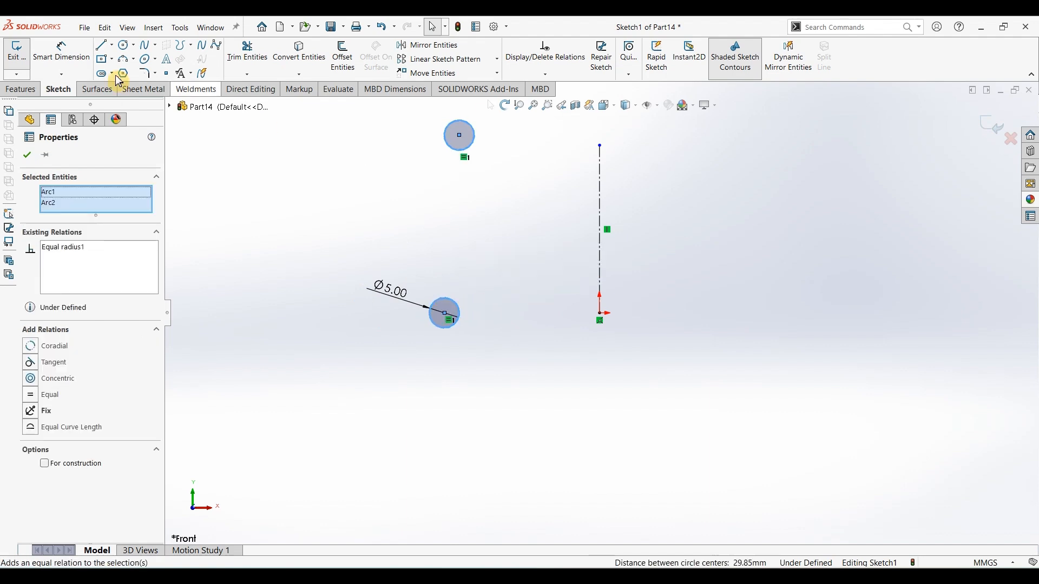
Step: Dimension the vertical distance between the two circle centers as 150 mm
left_click(62, 52)
left_click(444, 314)
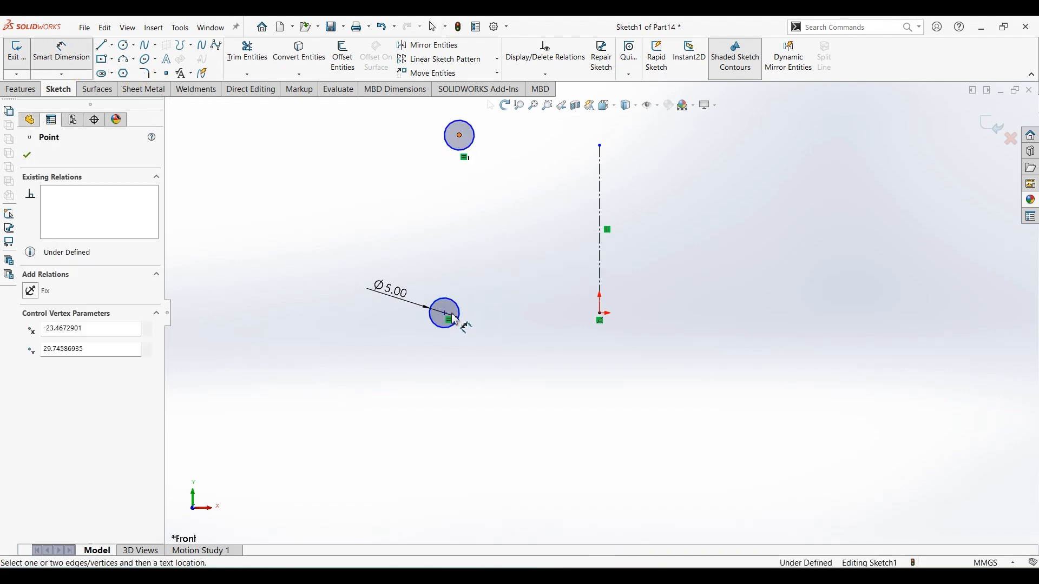
left_click(308, 238)
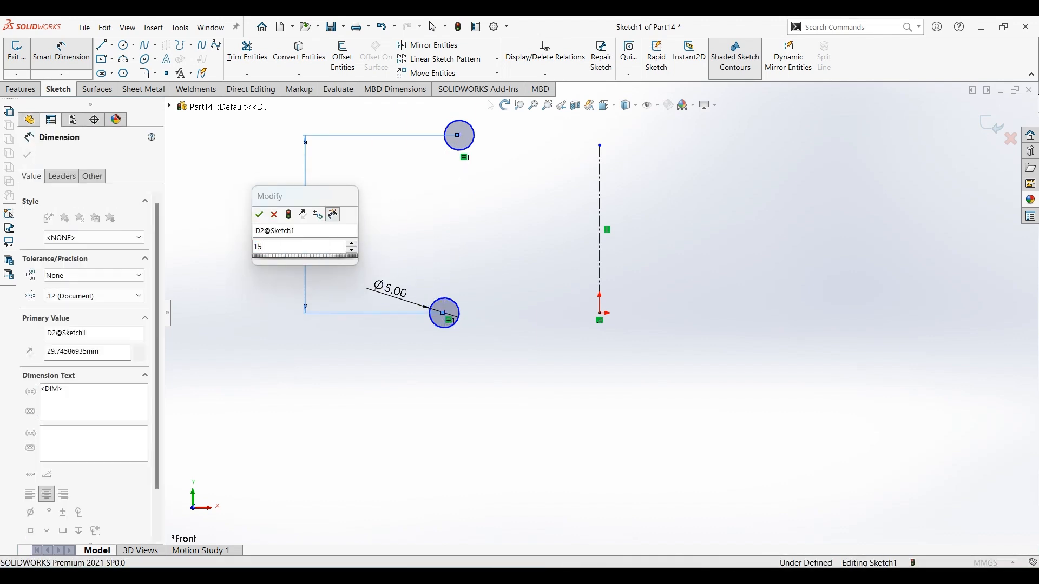
left_click(310, 237)
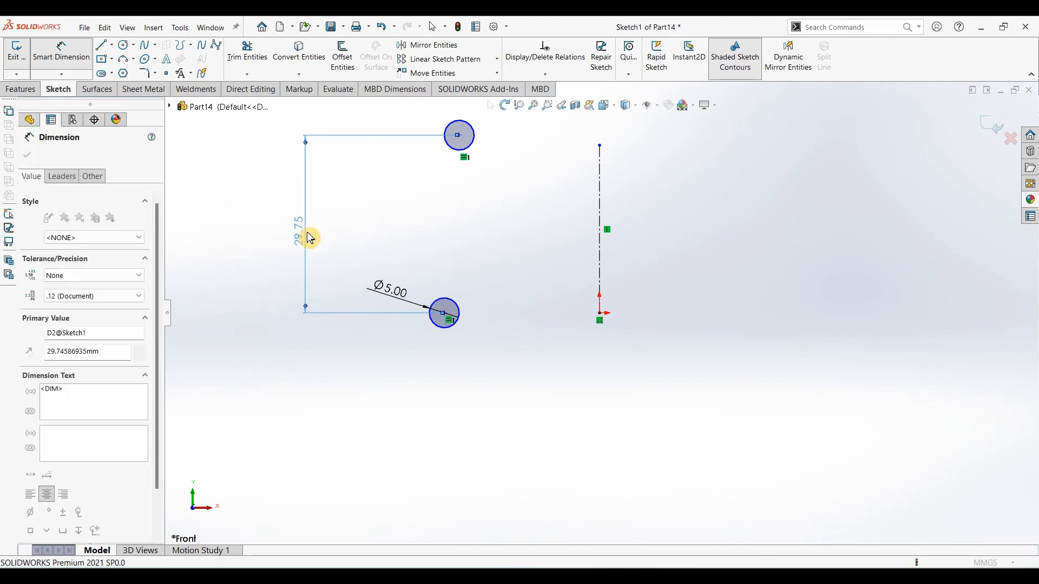
Step: Dimension the horizontal distance from the lower circle's center to the origin as 37.5 mm
left_click(445, 314)
left_click(600, 313)
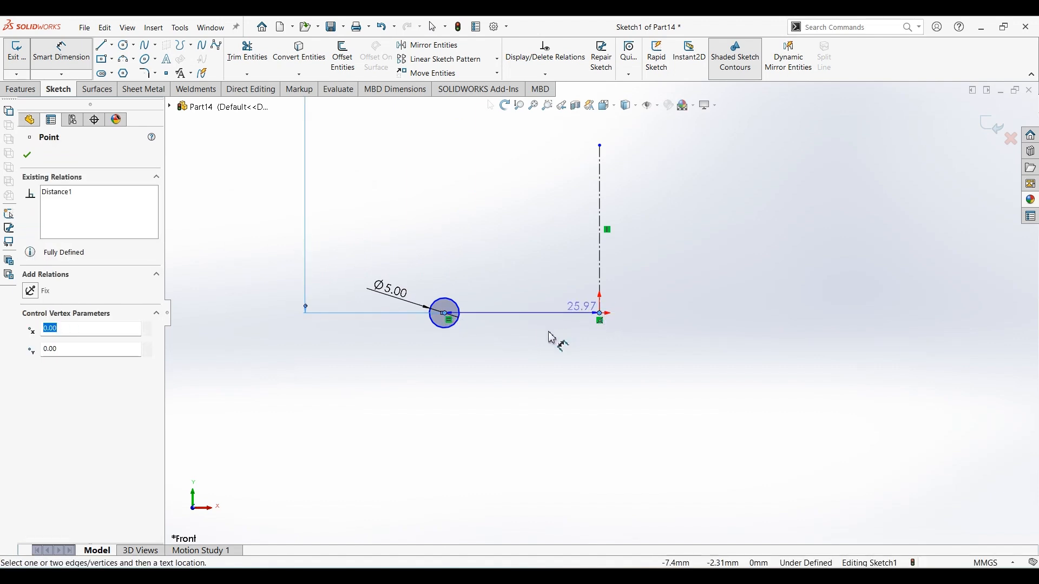
left_click(537, 349)
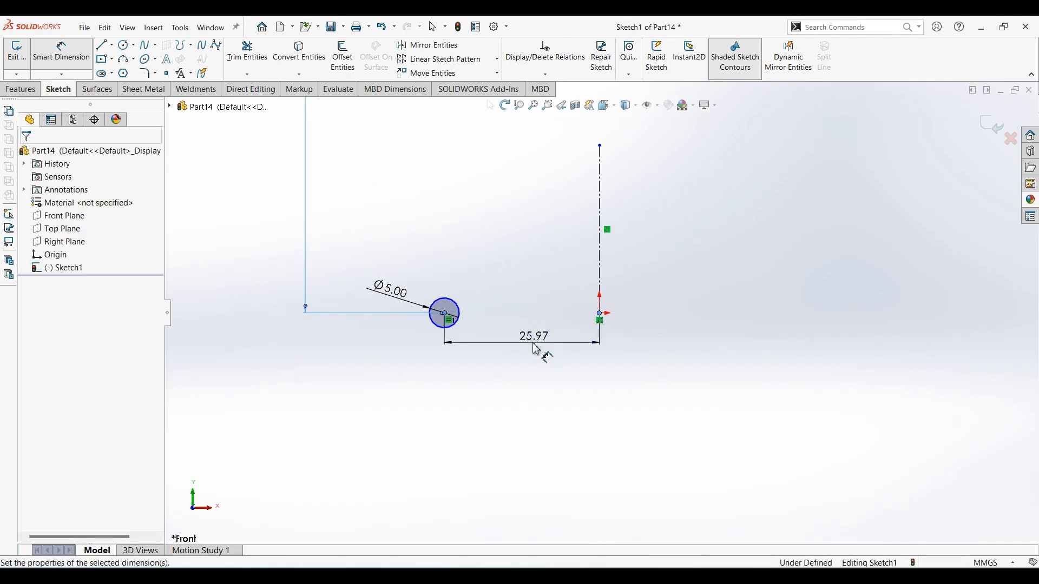
type("37.5")
key("Return")
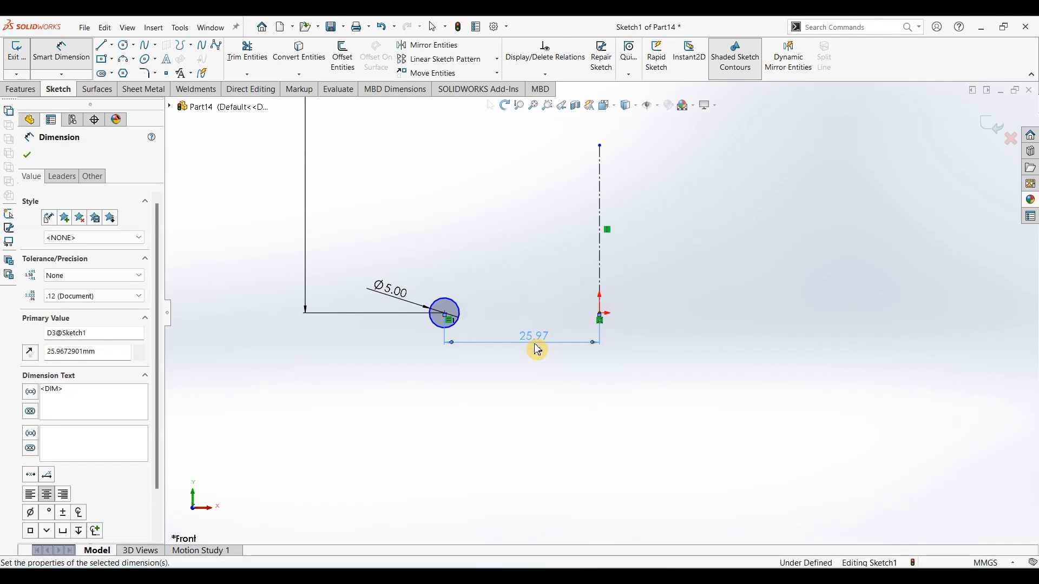
key("Escape")
key("Escape")
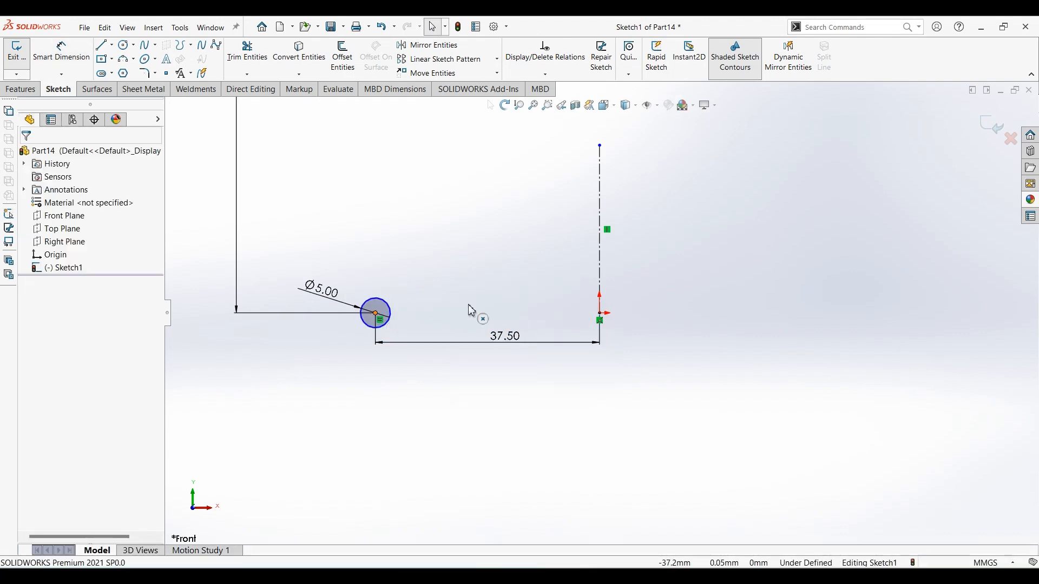
Step: Apply a Horizontal relation between the lower circle's center and the origin
left_click(377, 313)
left_click(599, 314, "ctrl")
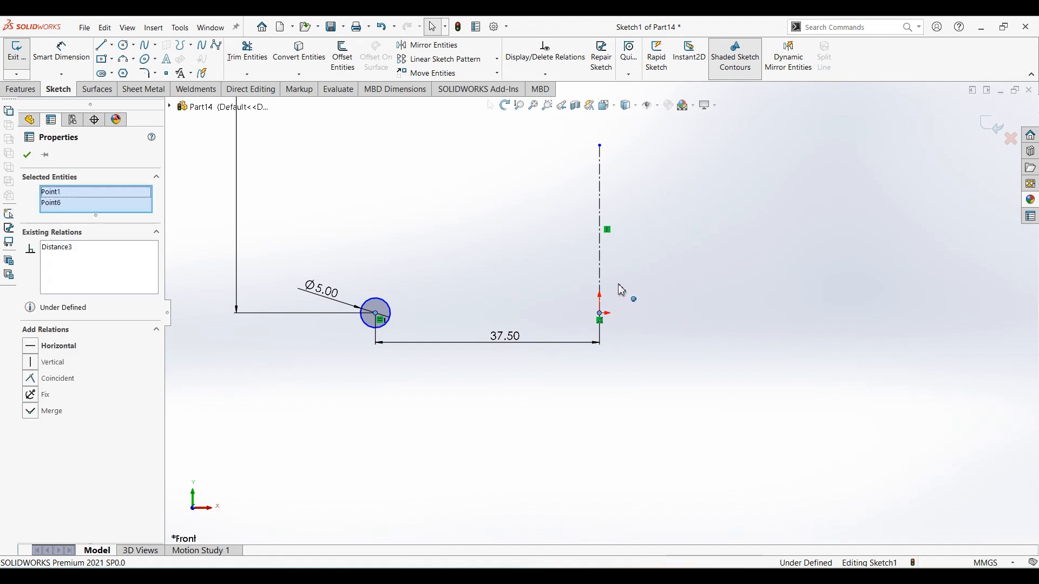
left_click(635, 270)
key("f")
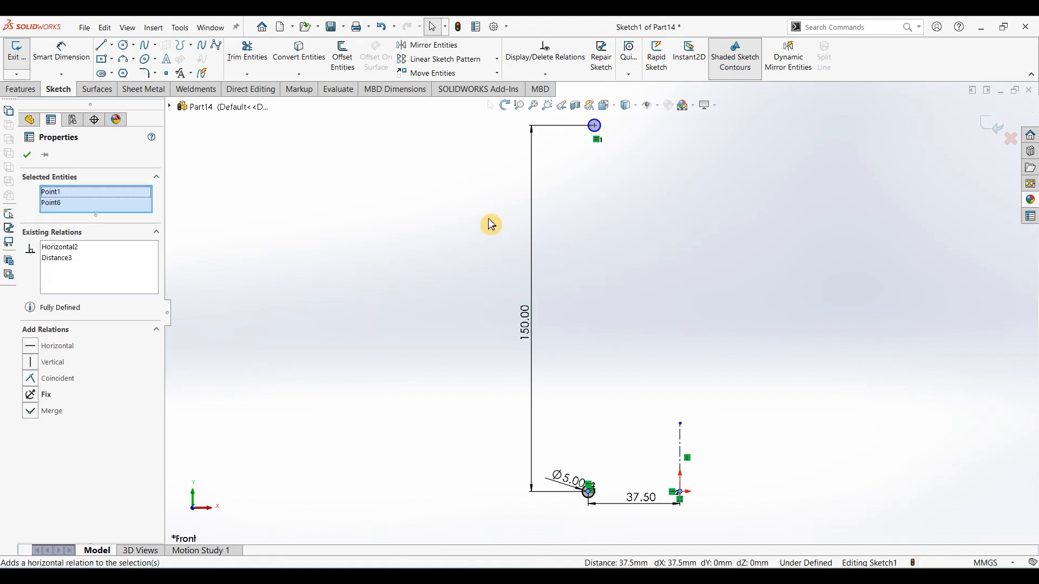
Step: Dimension the upper circle's center at 90 mm from the vertical centerline
key("d")
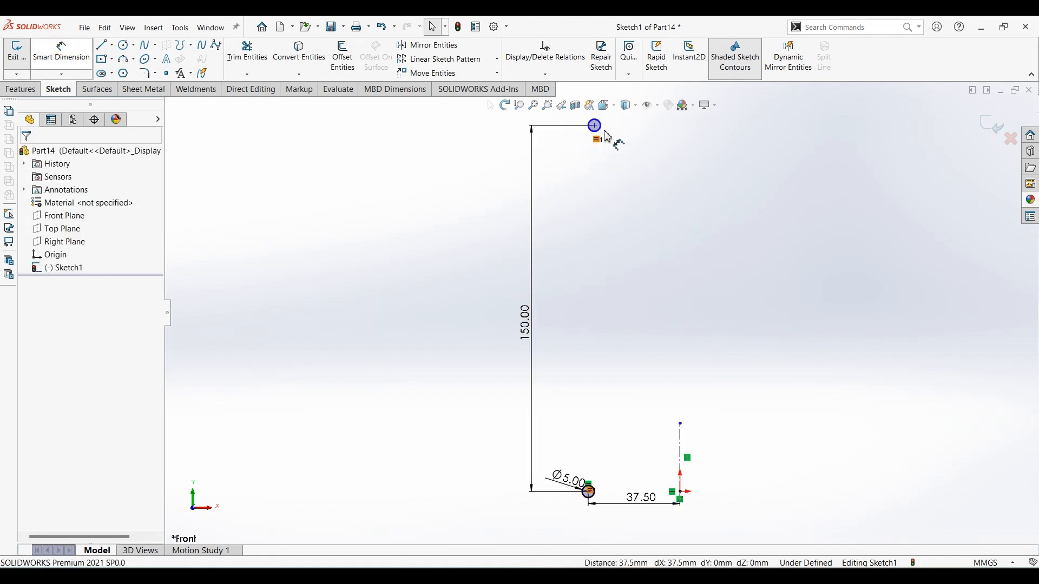
left_click(681, 434)
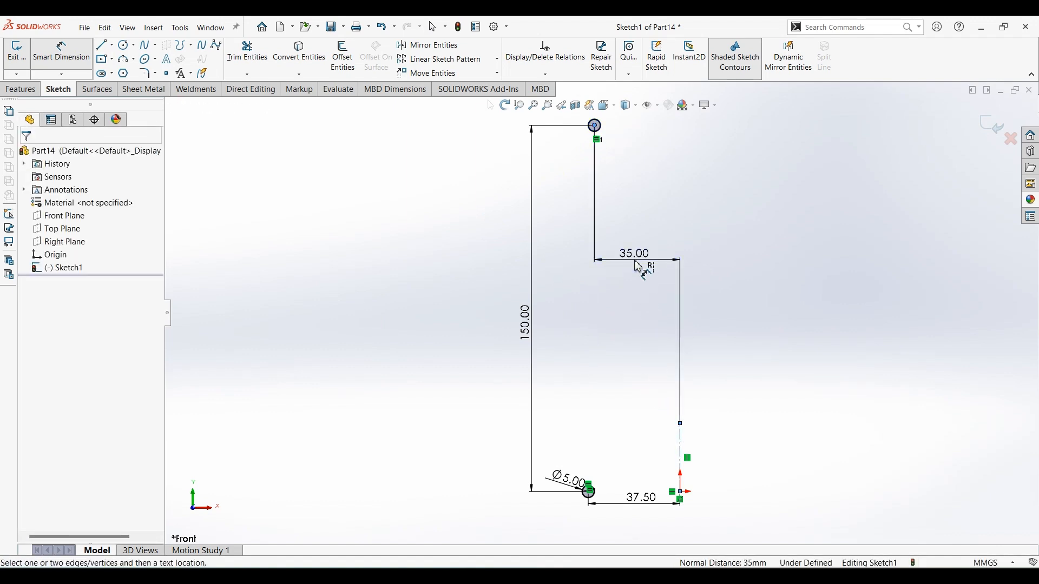
left_click(635, 261)
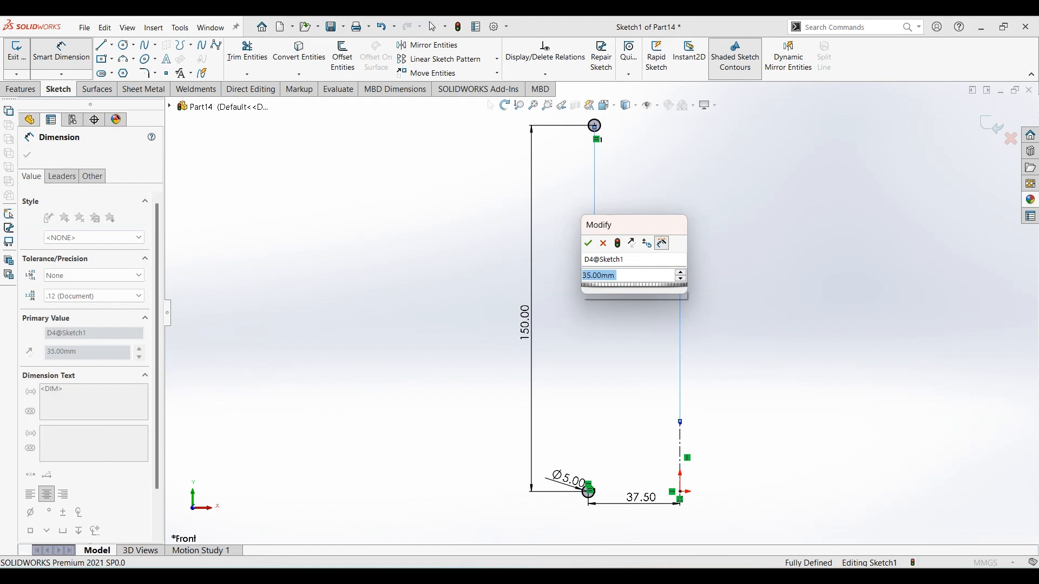
type("35")
key("Return")
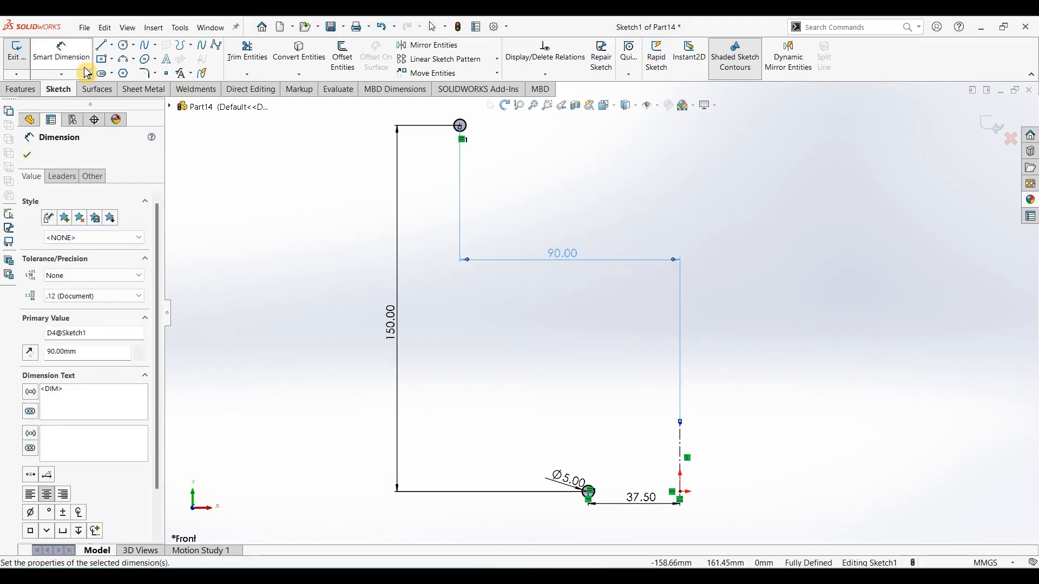
Step: Revolve both circles 360 degrees about the vertical centerline to form the upper and lower rings
left_click(21, 89)
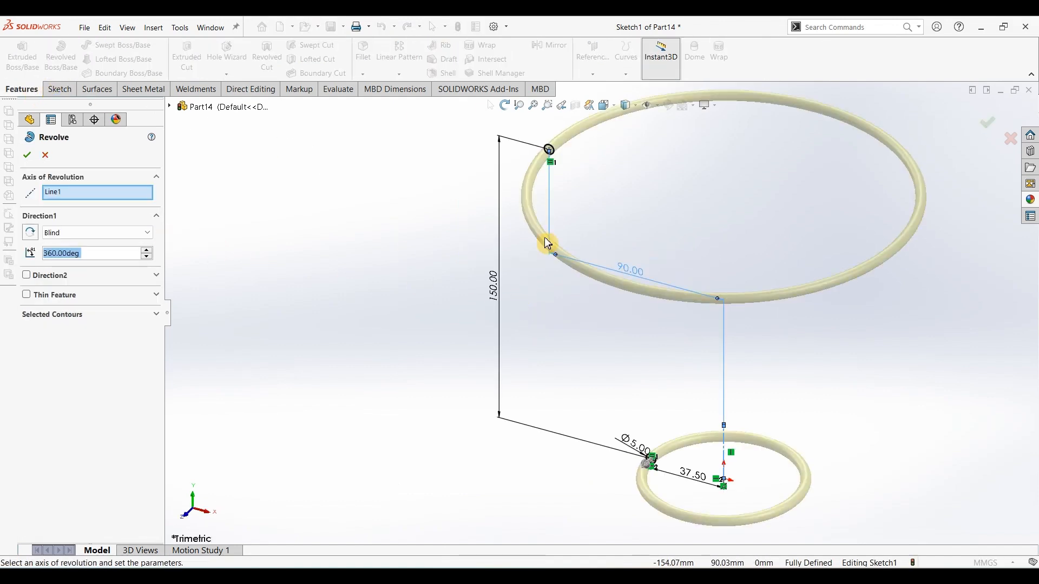
left_click(28, 157)
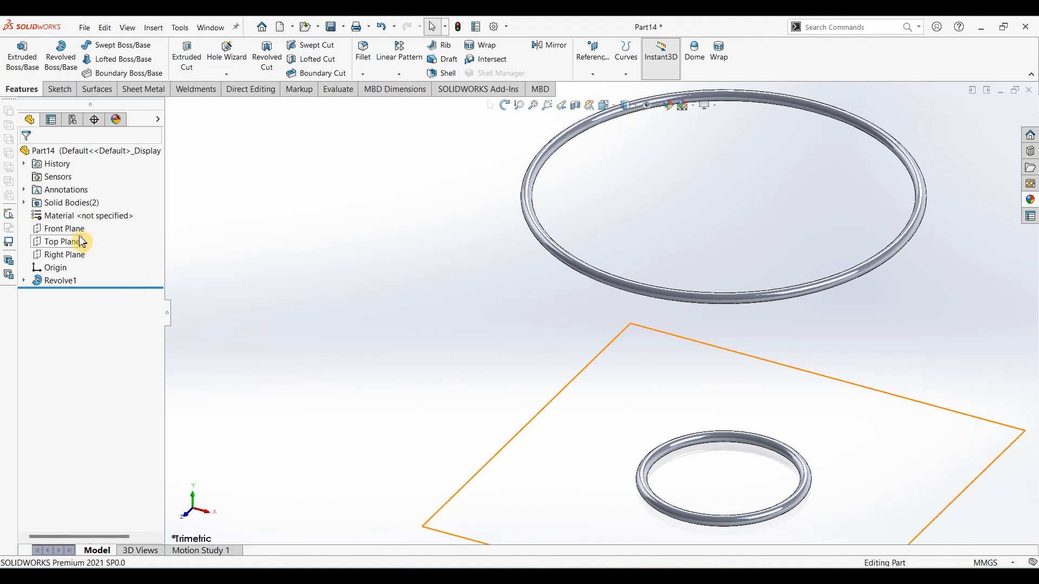
Step: Sketch a two-point spline on the Front Plane from the lower ring's left section center to the upper ring's right section center
left_click(61, 89)
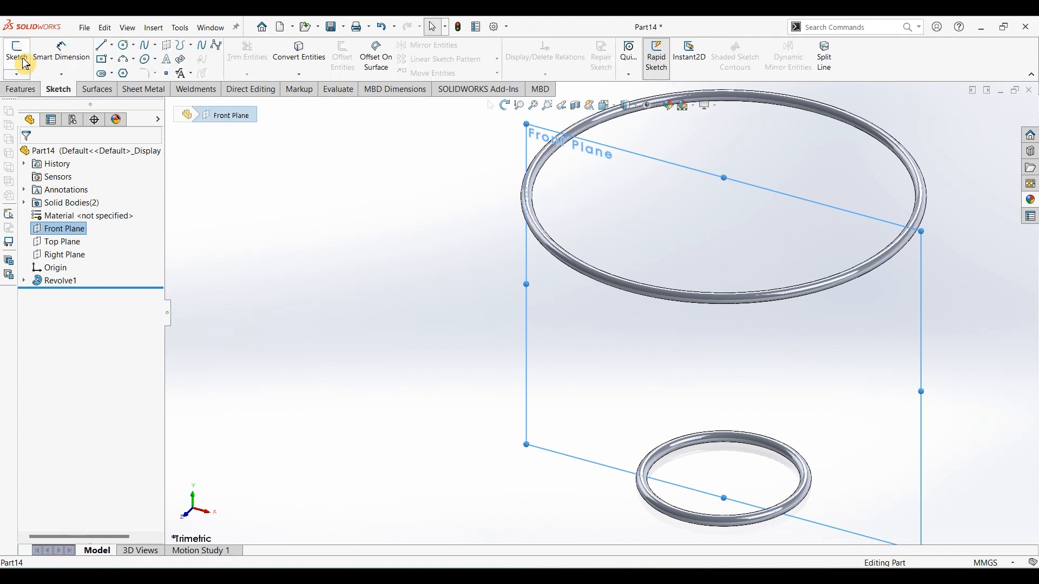
left_click(26, 63)
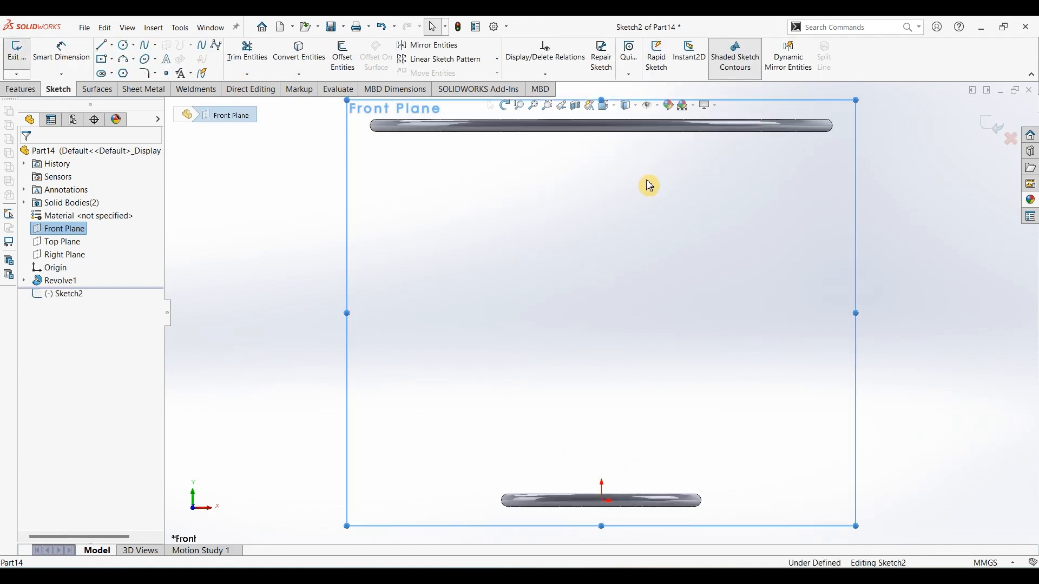
left_click(208, 51)
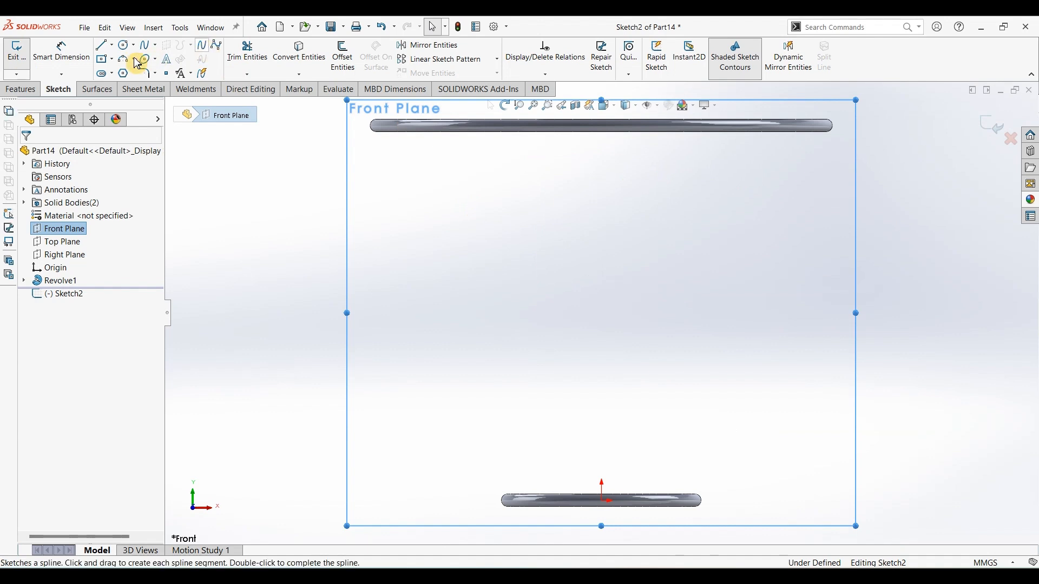
left_click(202, 46)
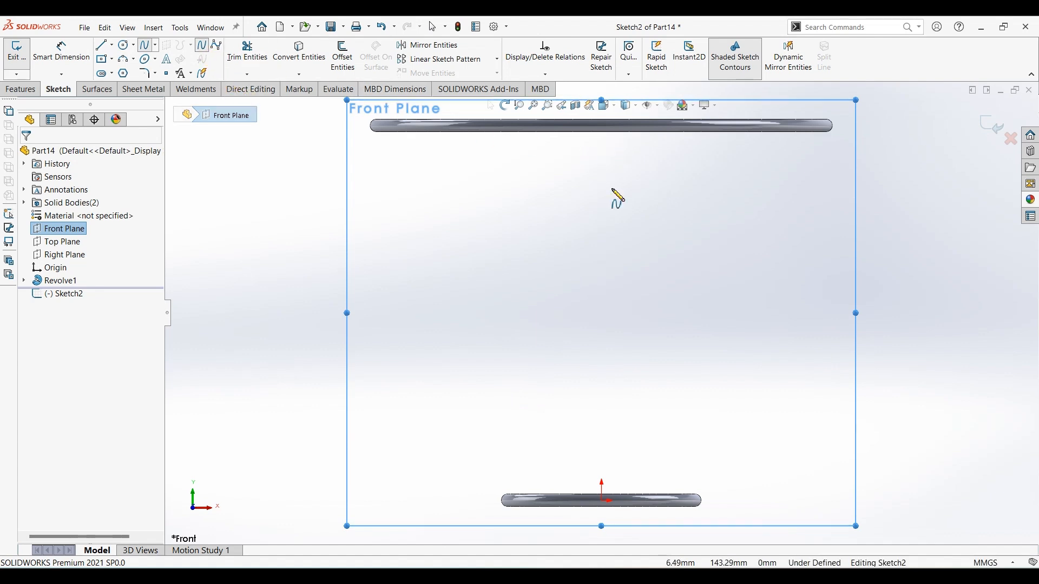
left_click(506, 500)
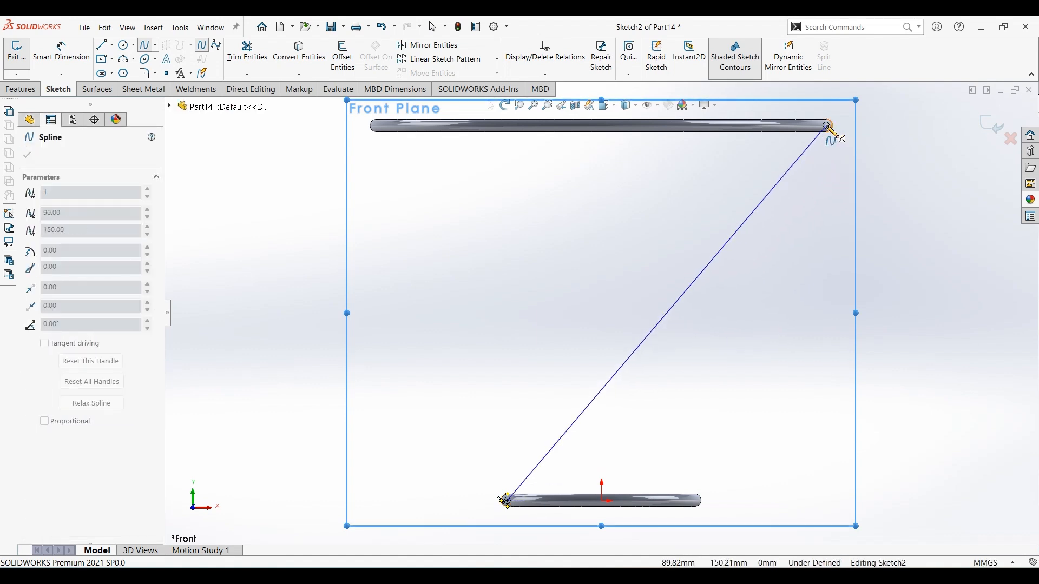
left_click(826, 126)
key("Escape")
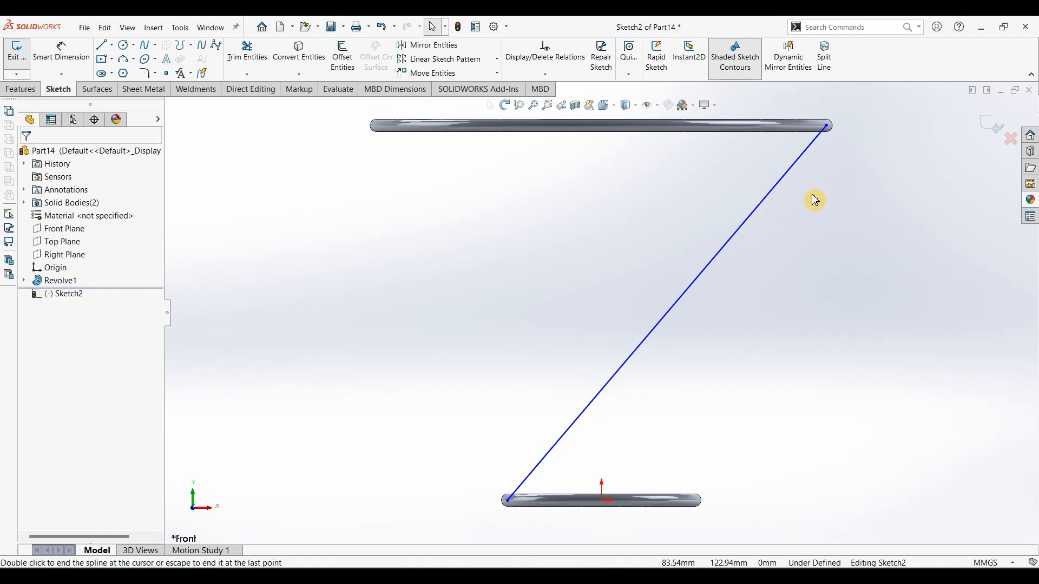
Step: Bend the spline by its end tangency handles and apply a Vertical relation to both the upper and lower handles
left_click(781, 194)
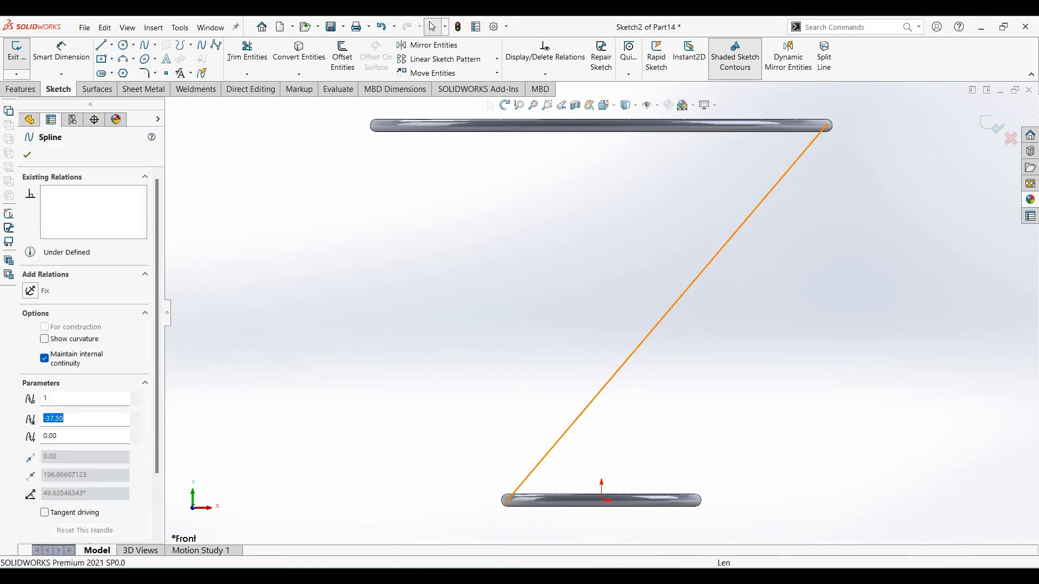
left_click(703, 274)
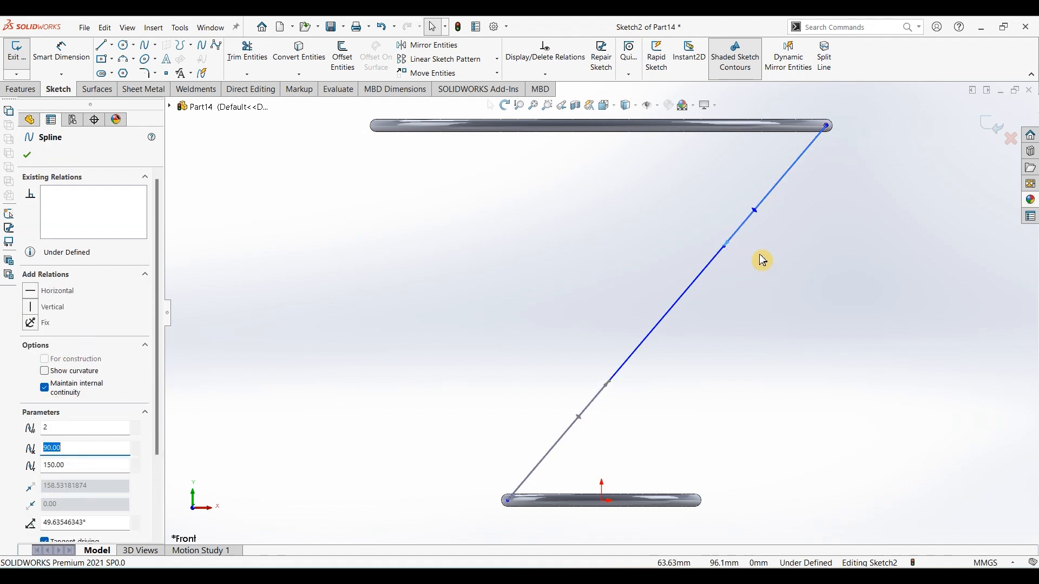
left_click_drag(757, 212, 844, 281)
left_click(34, 308)
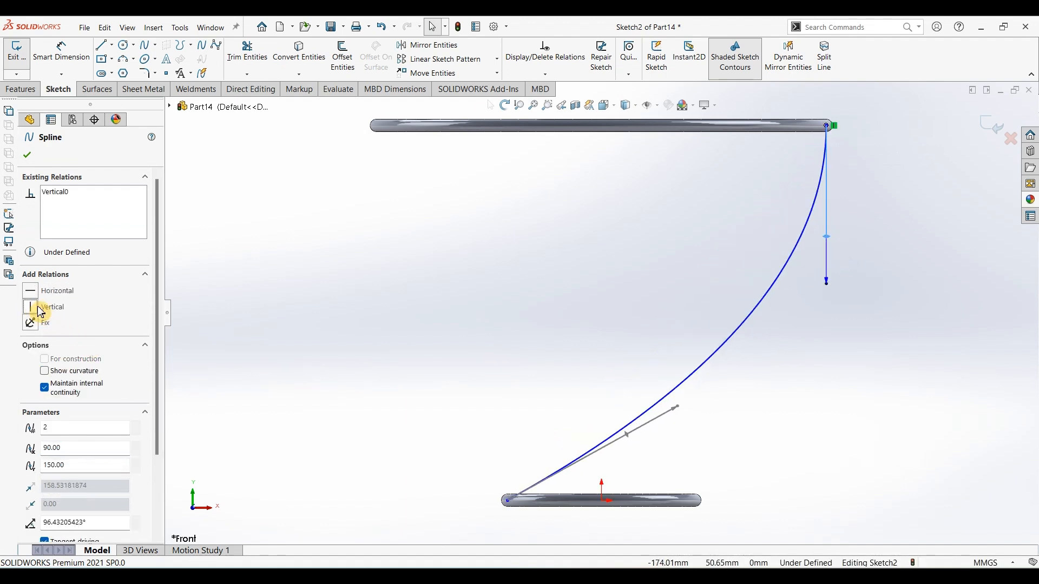
left_click_drag(626, 436, 551, 372)
left_click(35, 309)
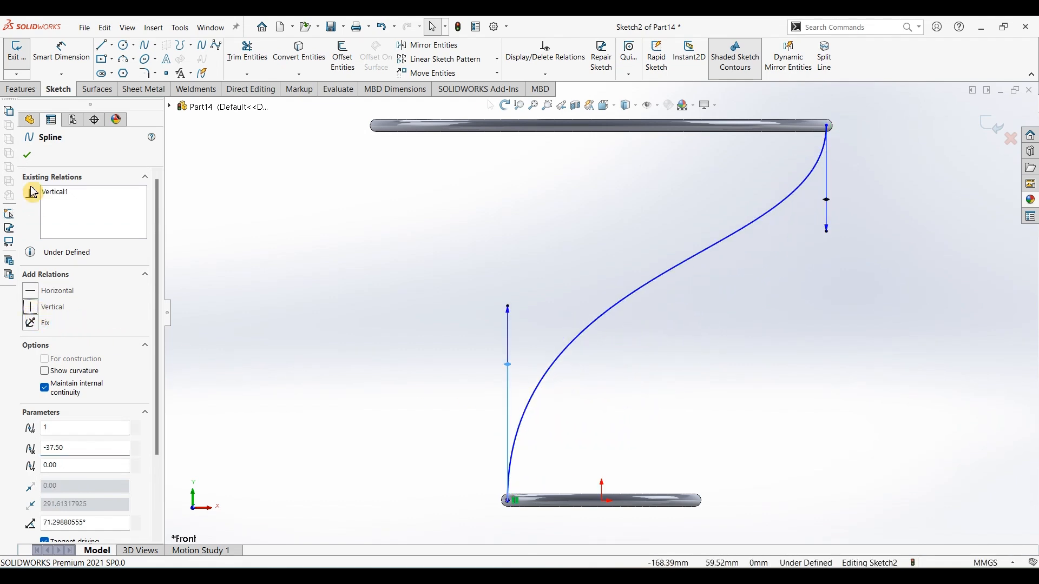
Step: Dimension the spline's upper tangency handle as 205 mm
left_click(61, 54)
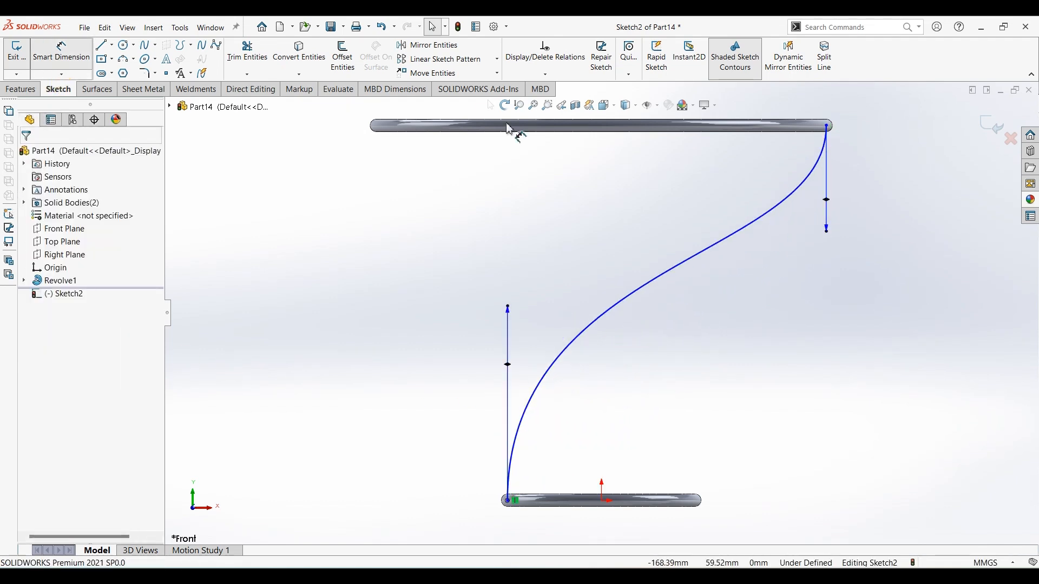
left_click(826, 229)
left_click(867, 255)
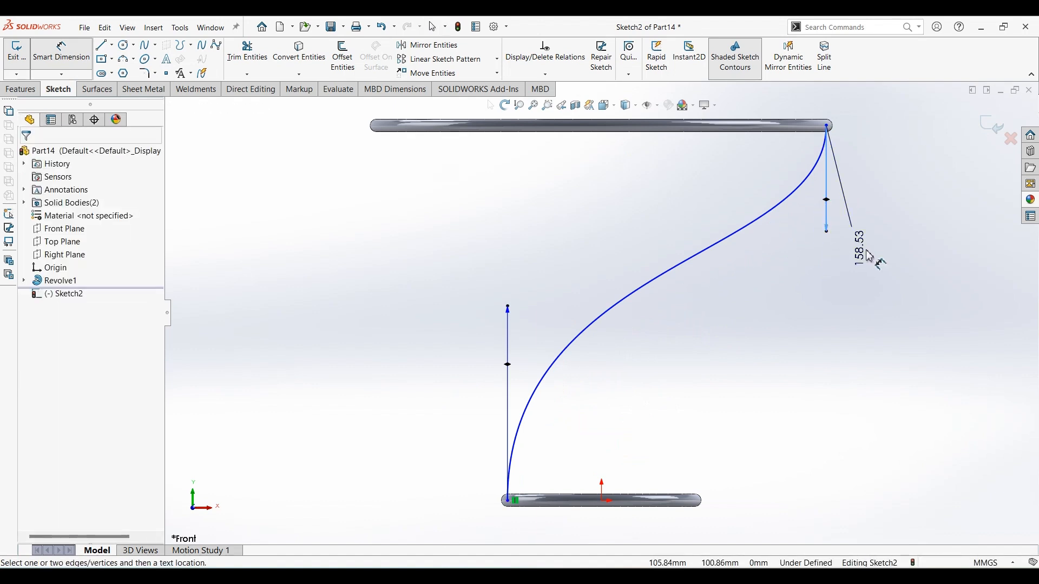
type("150")
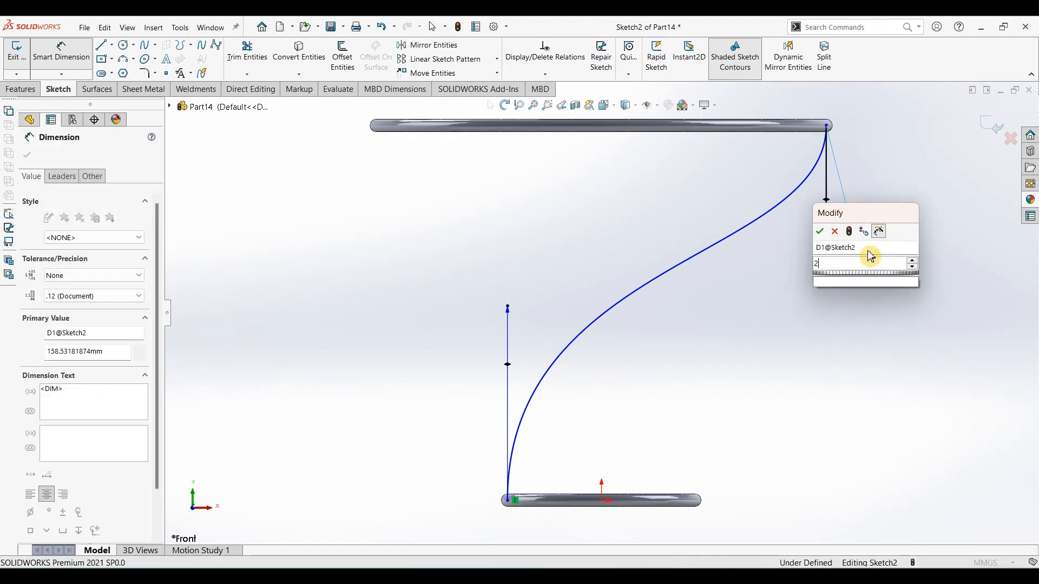
key("Return")
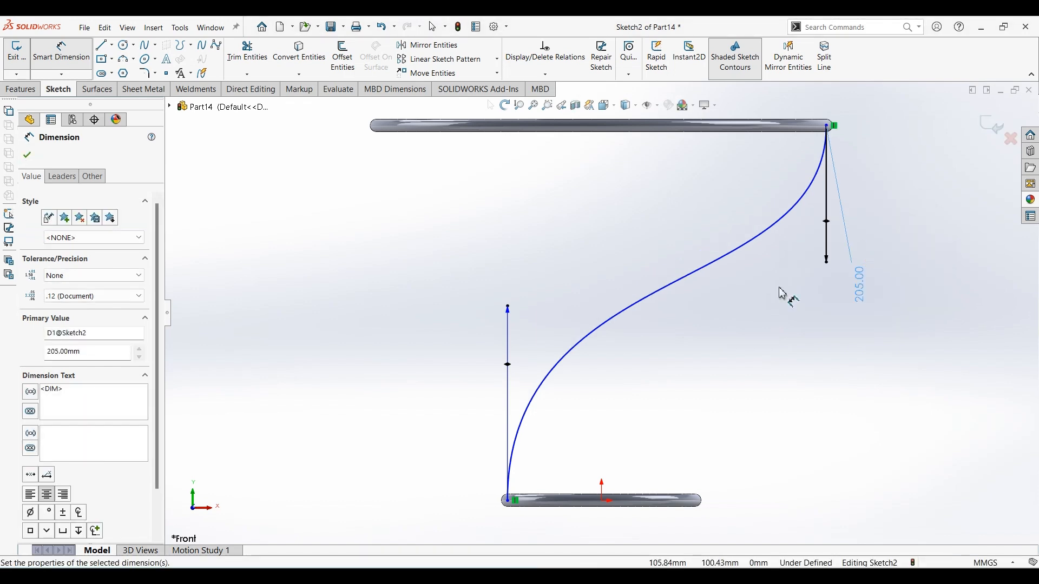
Step: Dimension the spline's lower tangency handle as 105 mm and finish the sketch
left_click(477, 312)
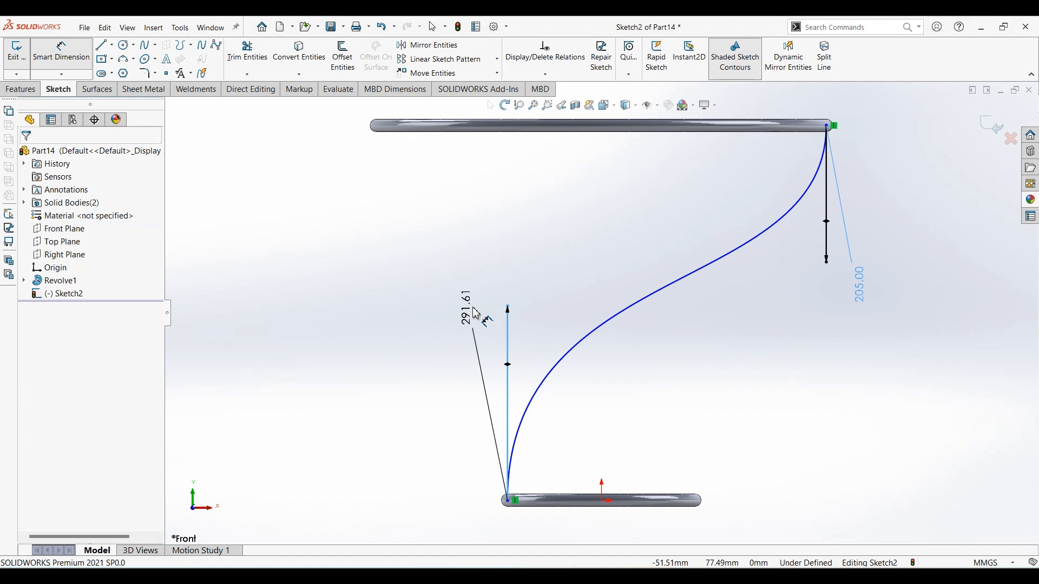
left_click(476, 313)
type("105")
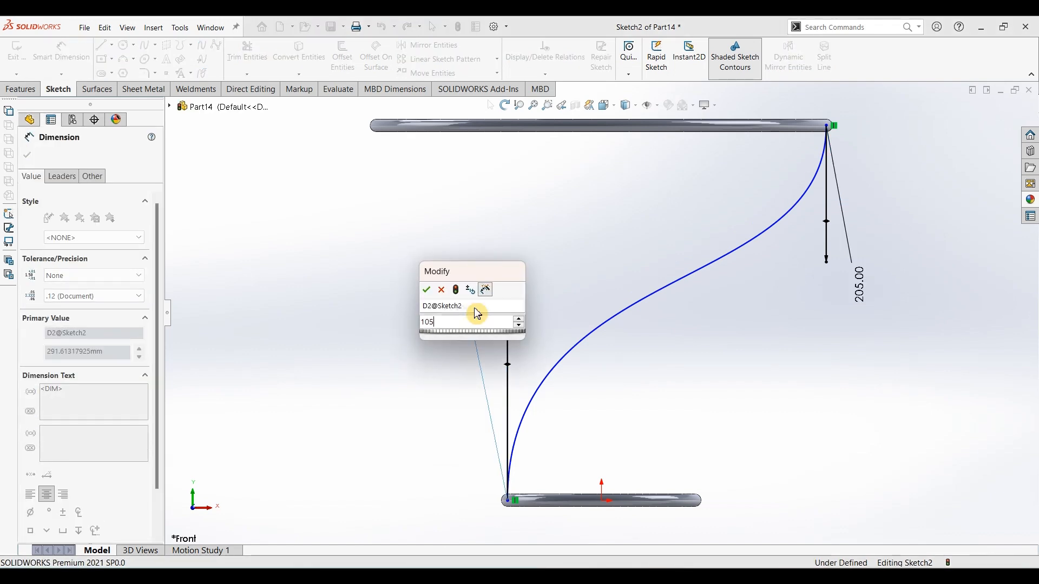
key("Return")
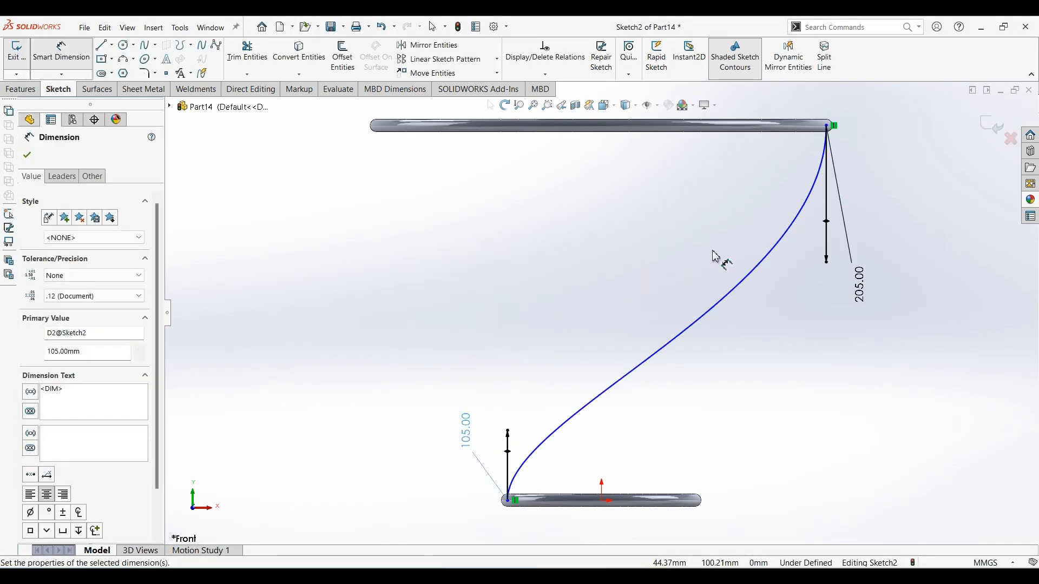
left_click(988, 128)
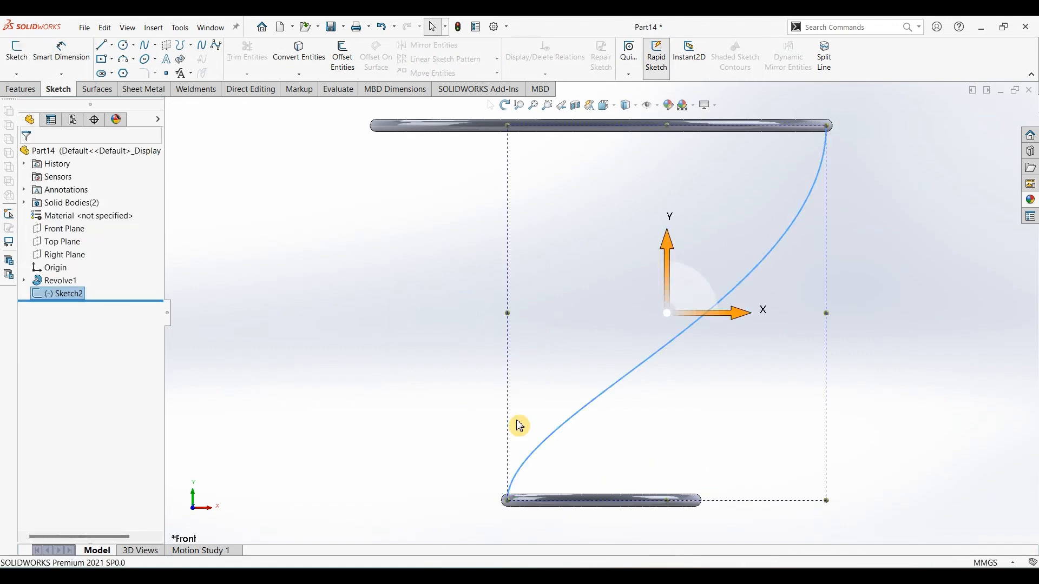
Step: Sketch a circle about 9 mm in diameter on the Top Plane, between the two rings, about 67 mm left of the origin
left_click(62, 248)
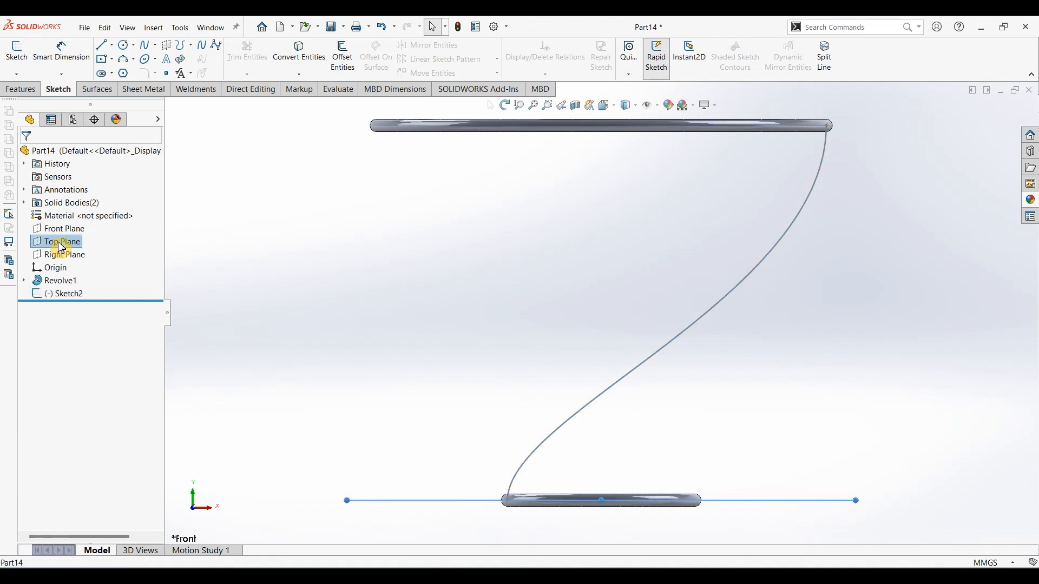
left_click(24, 61)
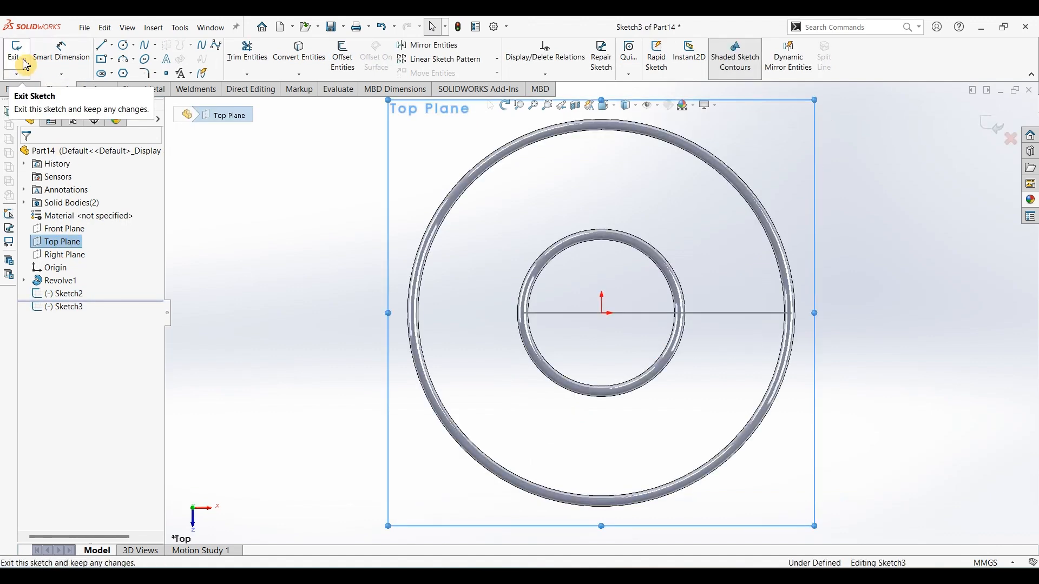
left_click(124, 45)
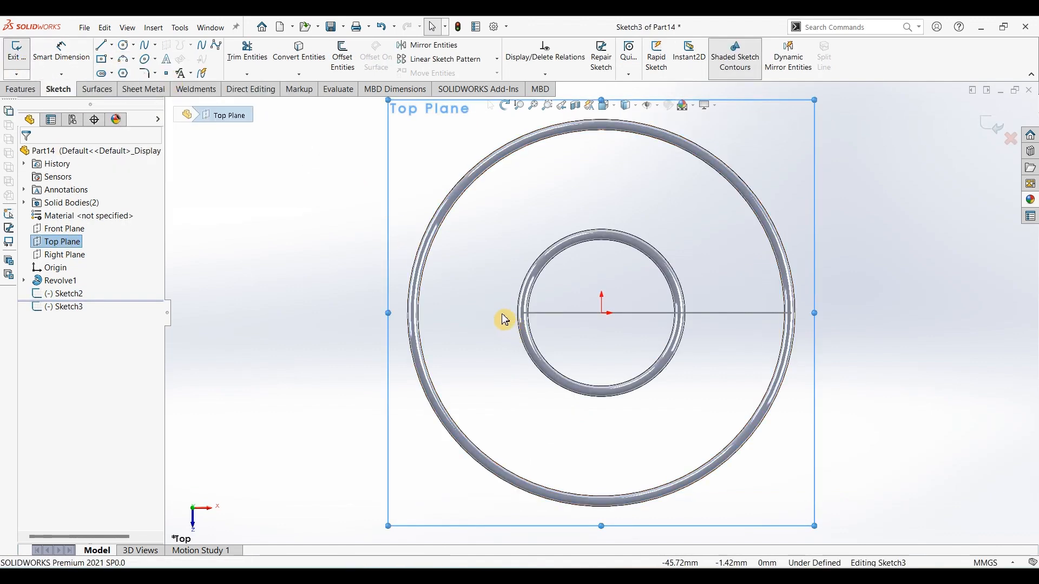
left_click(124, 48)
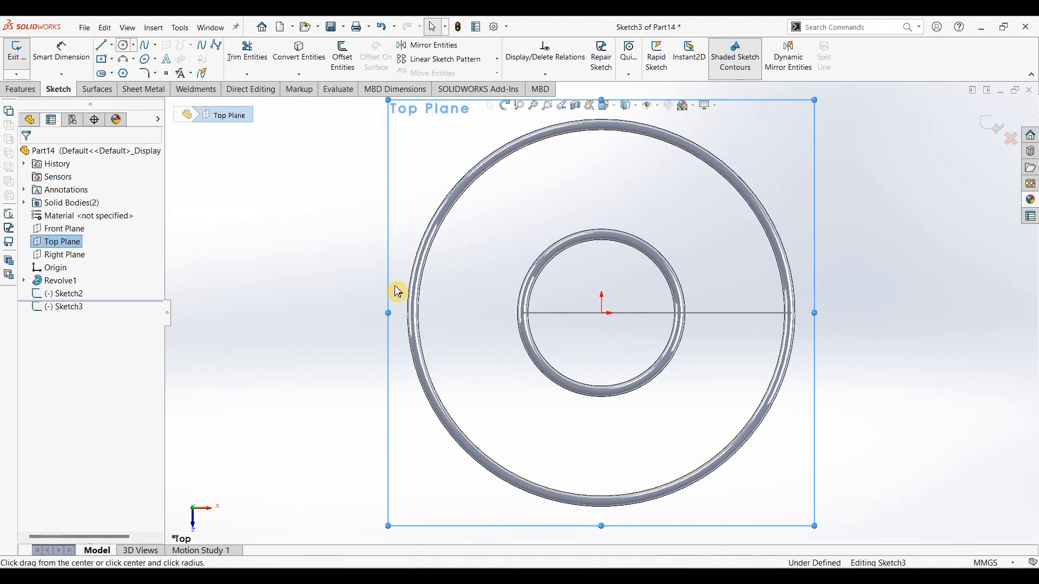
left_click(462, 312)
left_click(469, 308)
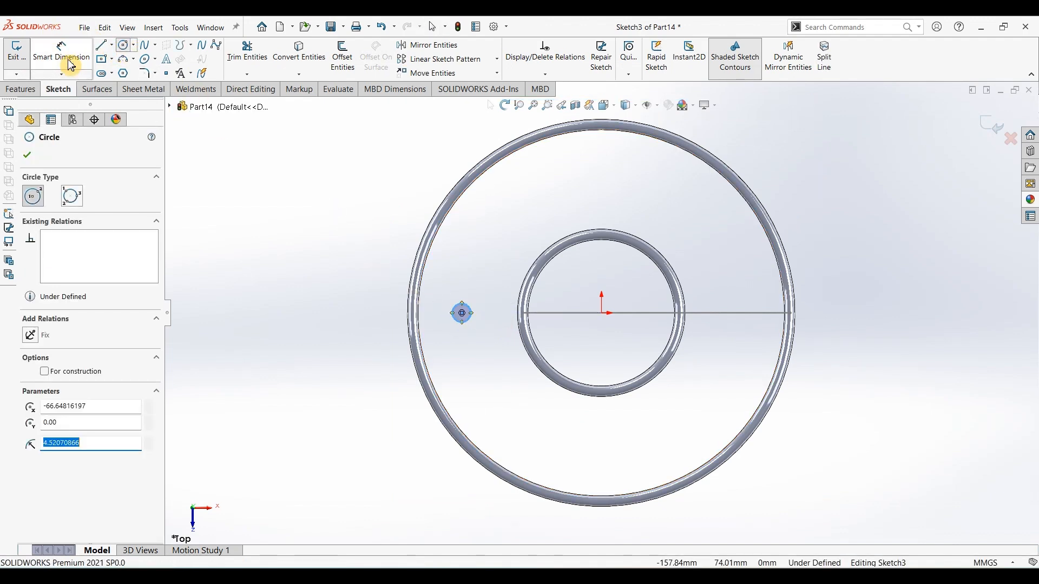
Step: Dimension the small circle's diameter as 2.5 mm
left_click(68, 61)
left_click(468, 303)
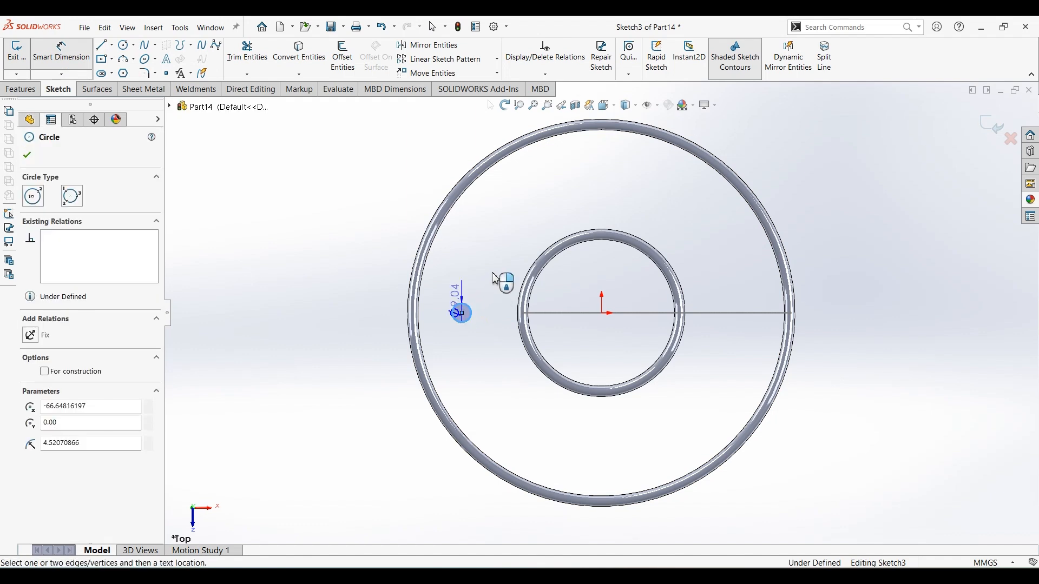
left_click(495, 279)
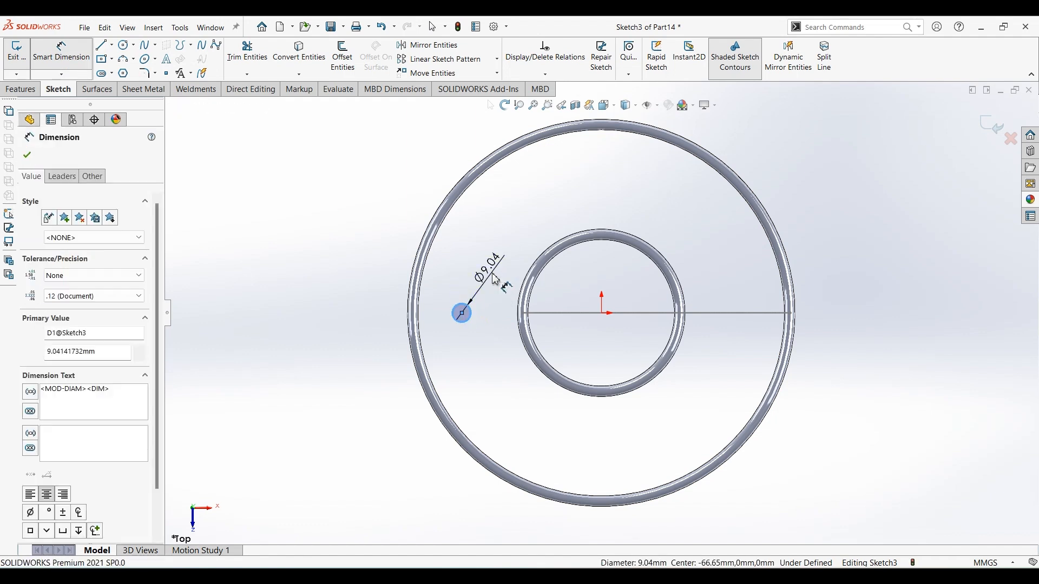
key("Return")
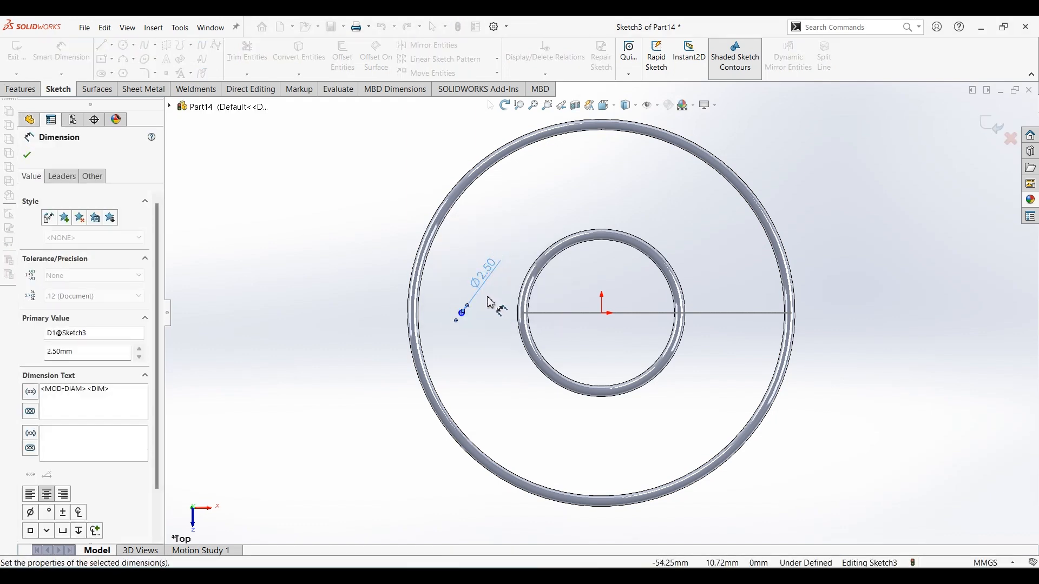
key("Escape")
Step: Apply a Pierce relation between the small circle's center and the spline, and finish the sketch
scroll(473, 320, "down", 3)
scroll(473, 320, "down", 2)
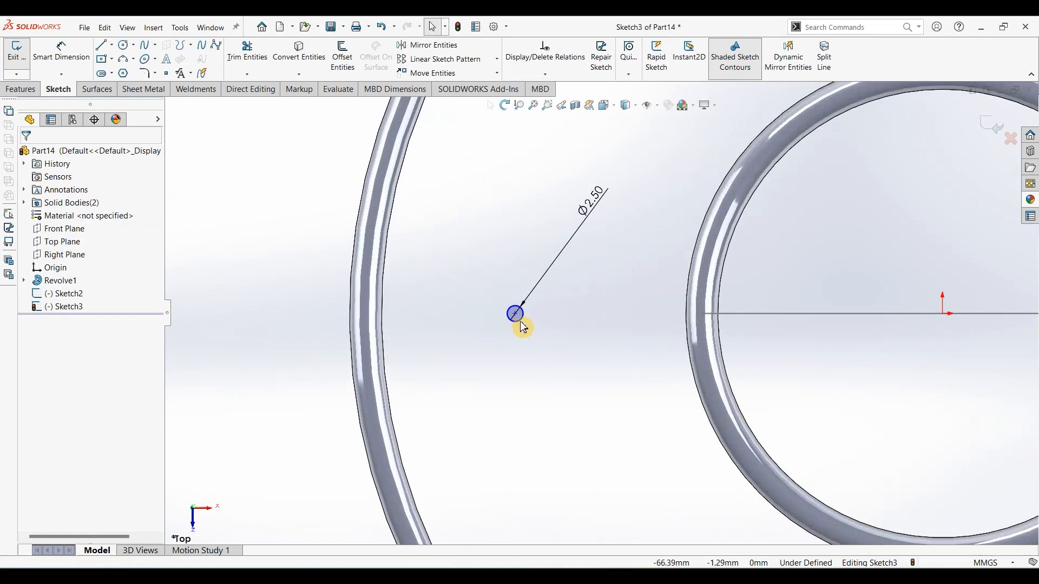
left_click(515, 313)
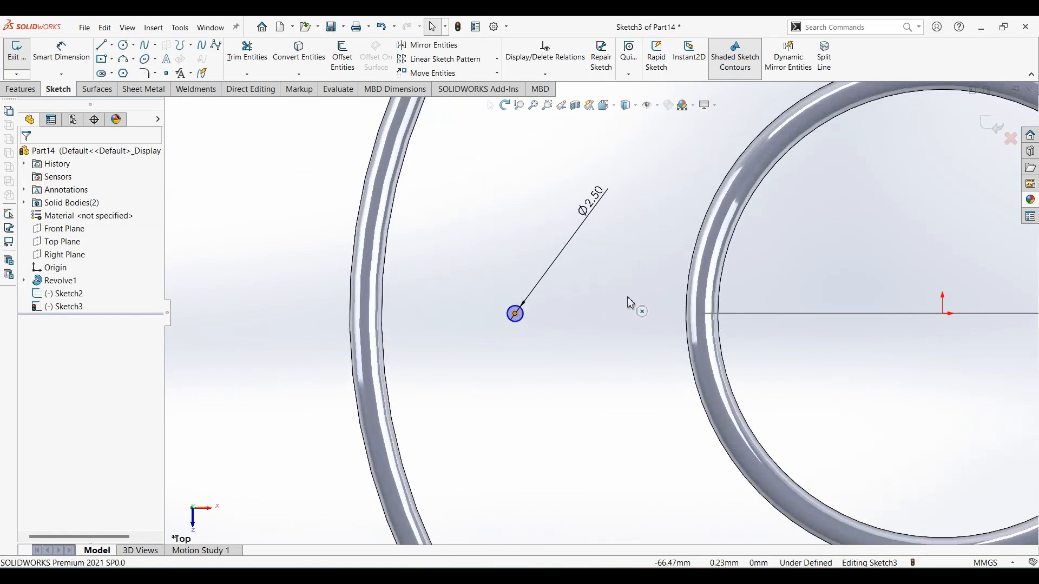
left_click(753, 314, "ctrl")
left_click(821, 273)
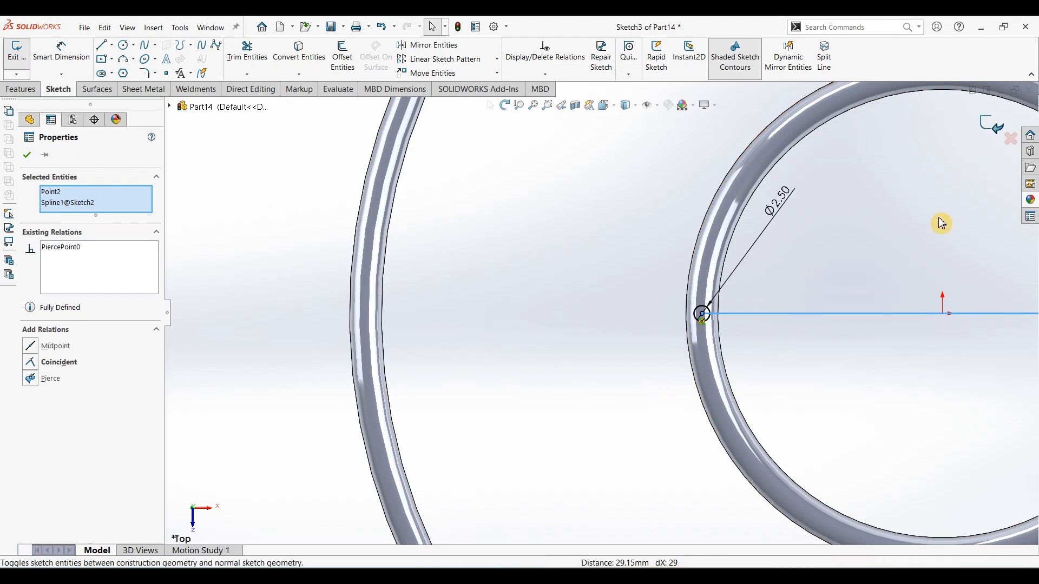
left_click(764, 425)
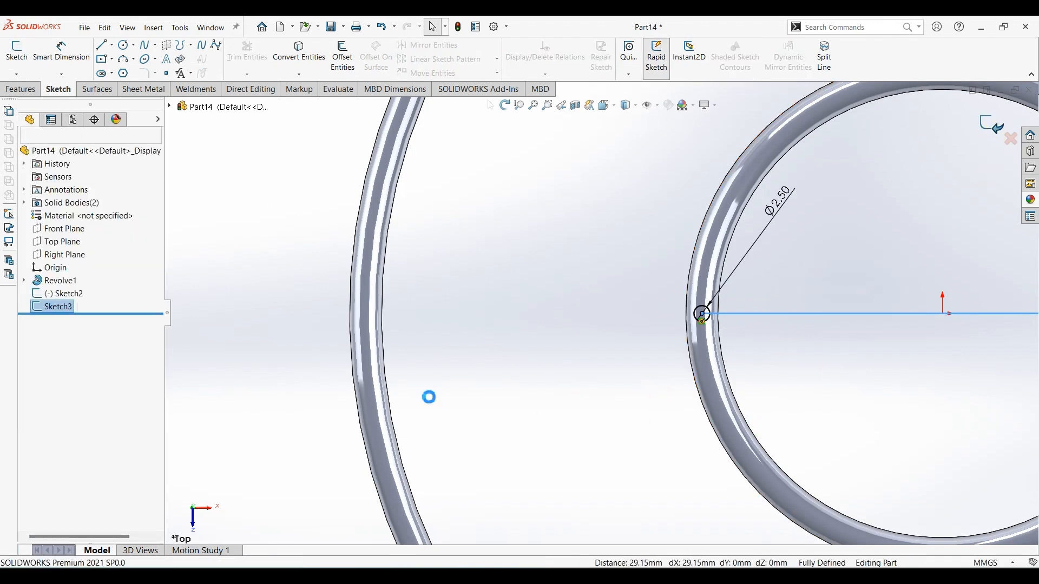
Step: Sweep the 2.5 mm circle along the spline to form a wire joining the lower and upper rings
key("ctrl+7")
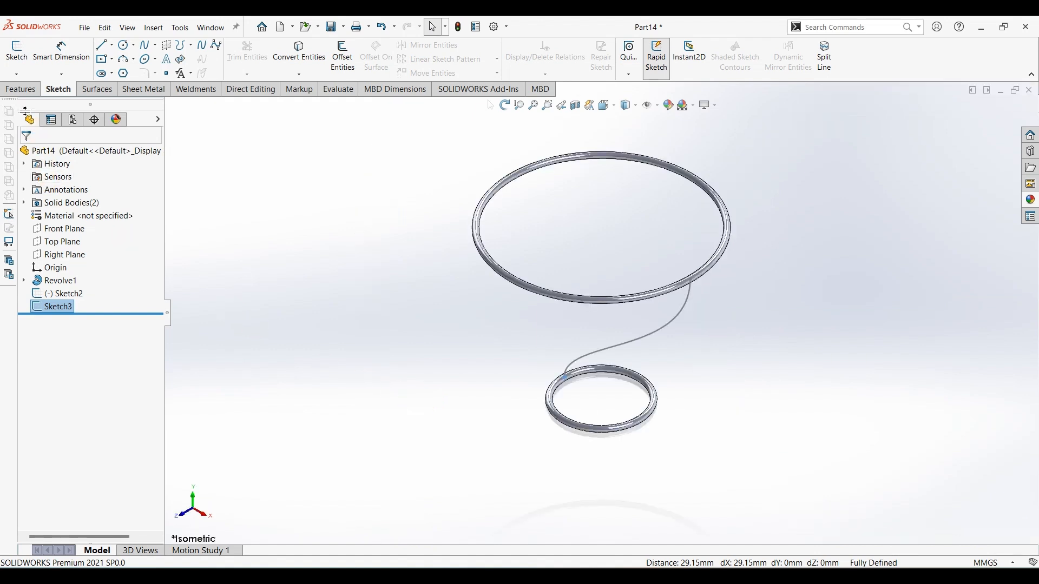
left_click(22, 90)
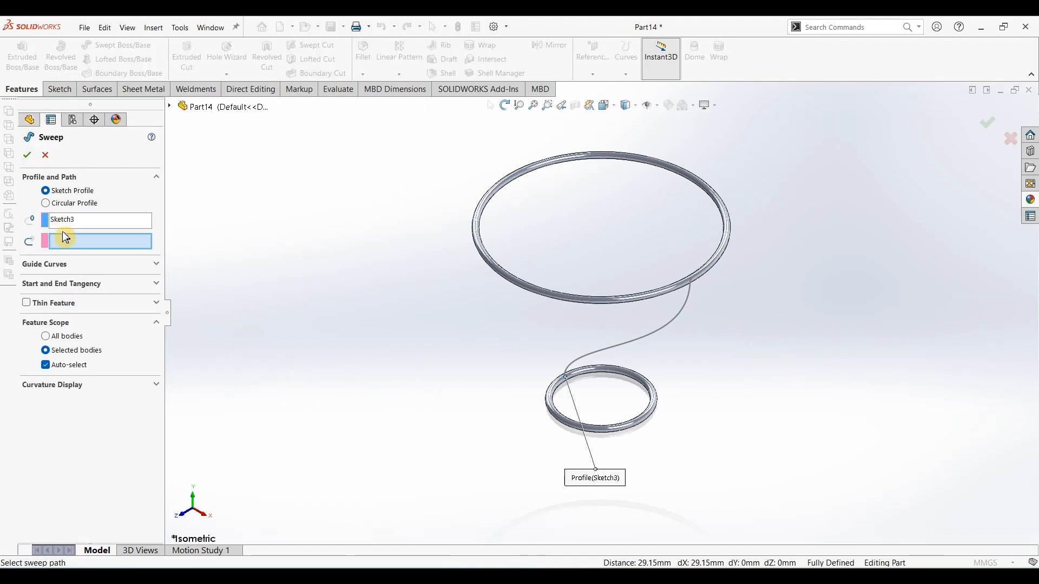
left_click(630, 350)
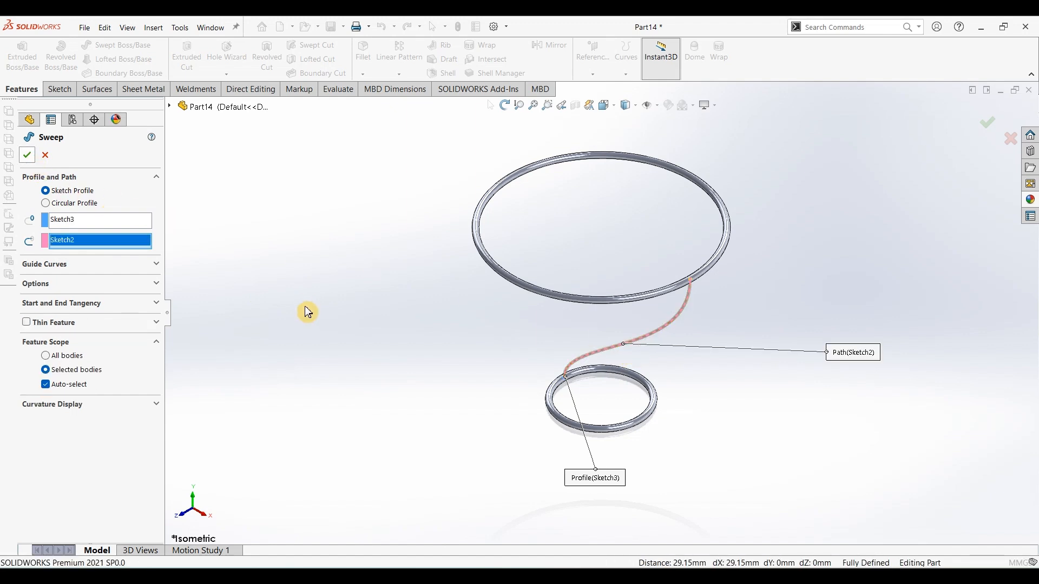
left_click(396, 391)
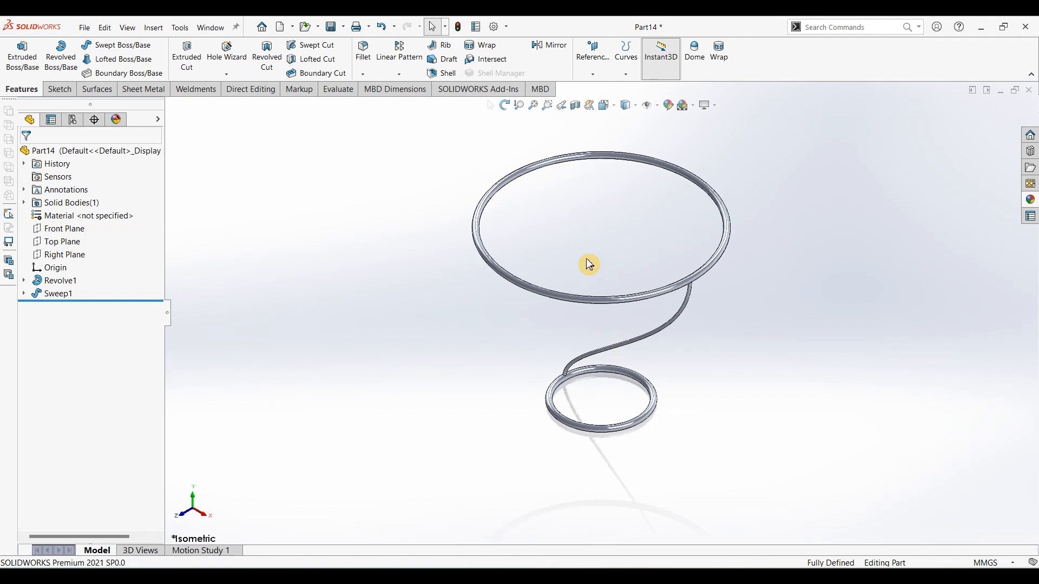
Step: Show the temporary axes and circular-pattern the swept wire around the central axis with 45 equally spaced instances over 360 degrees
left_click(658, 107)
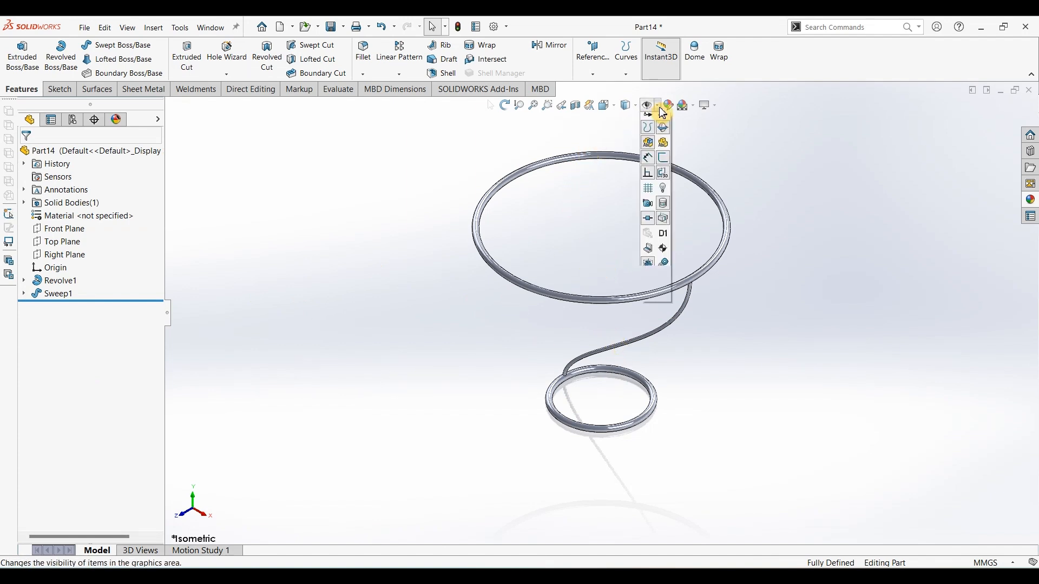
left_click(662, 135)
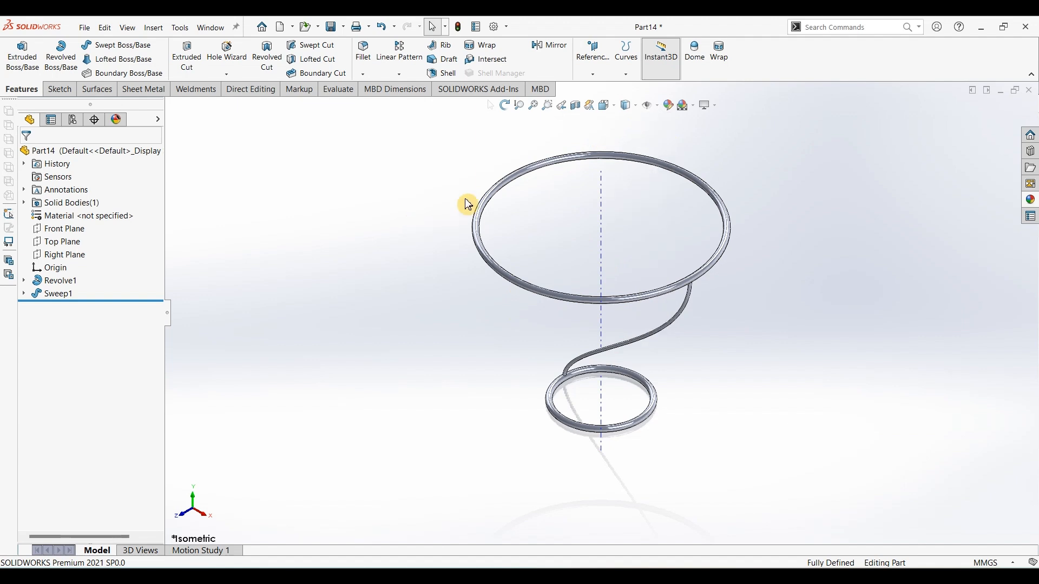
left_click(398, 74)
left_click(407, 102)
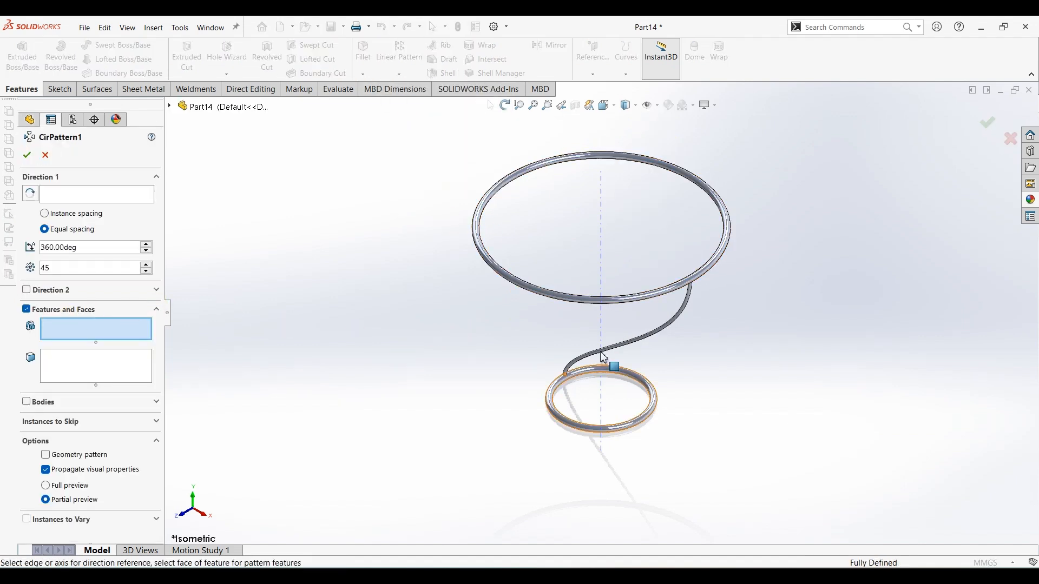
left_click(657, 330)
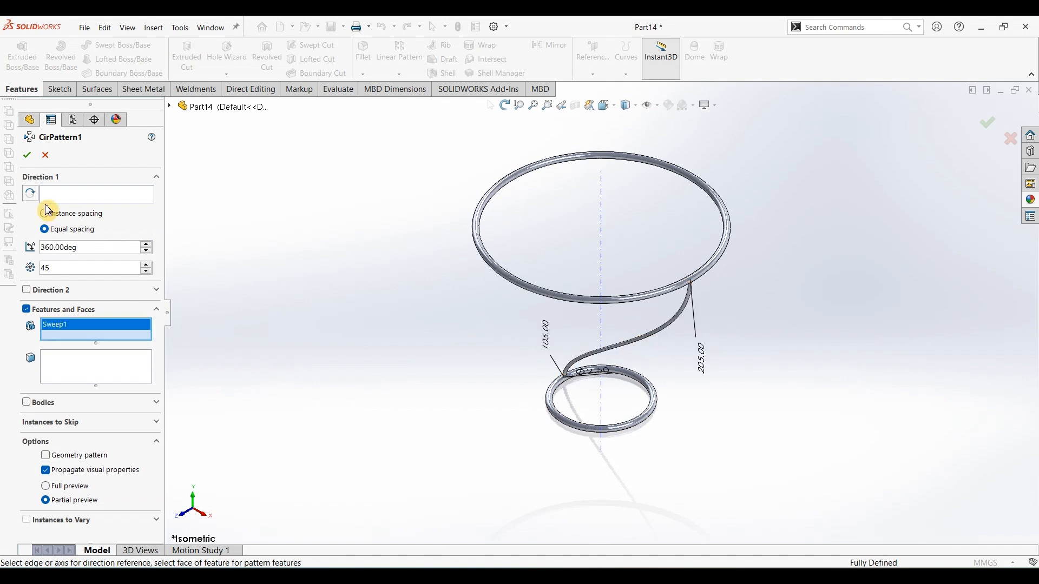
left_click(62, 195)
left_click(602, 210)
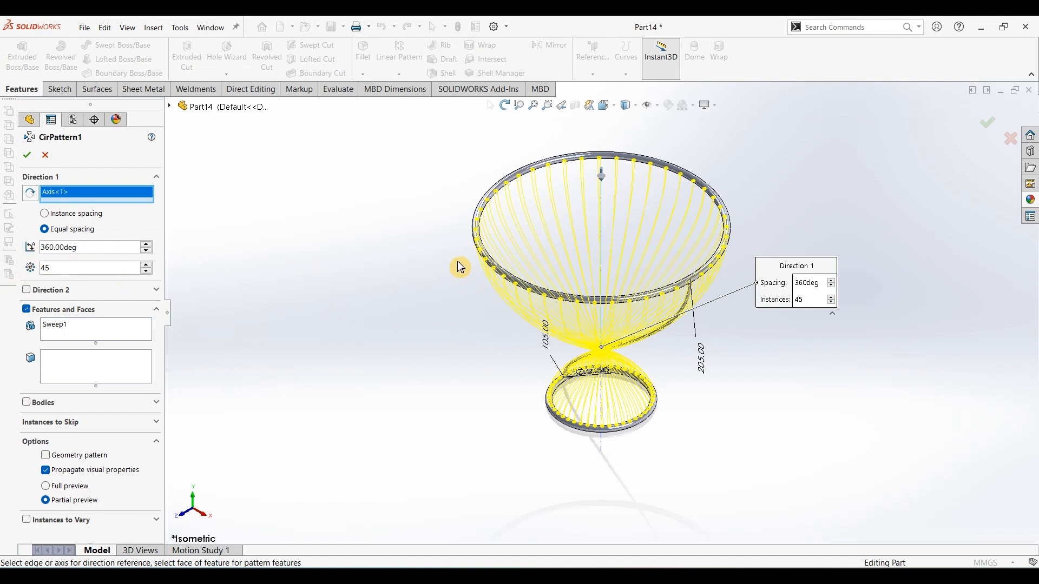
left_click(27, 155)
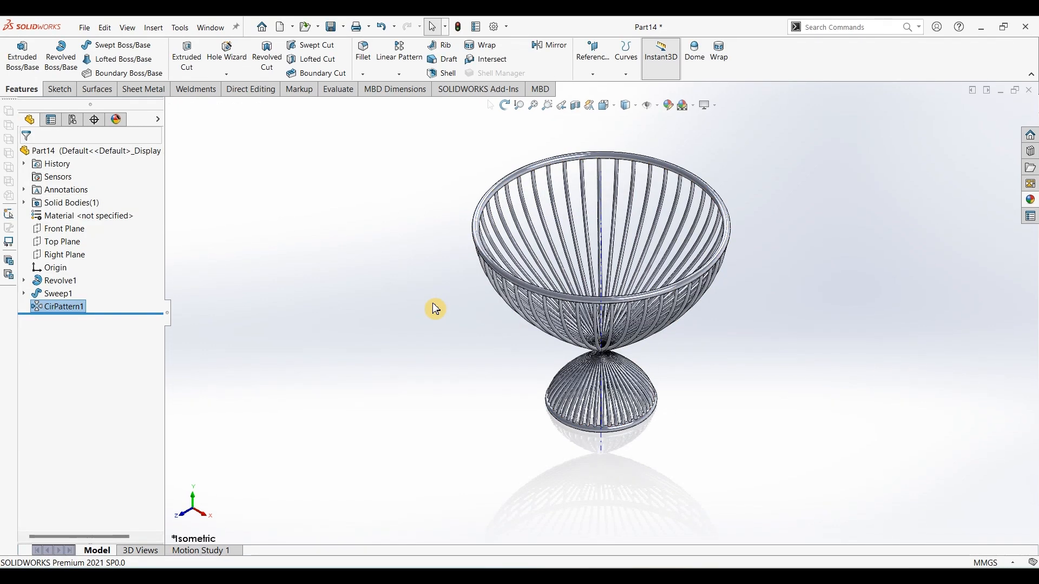
Step: Hide the temporary axes and apply the polished steel appearance to the circular pattern of wires
middle_click_drag(430, 308, 480, 271)
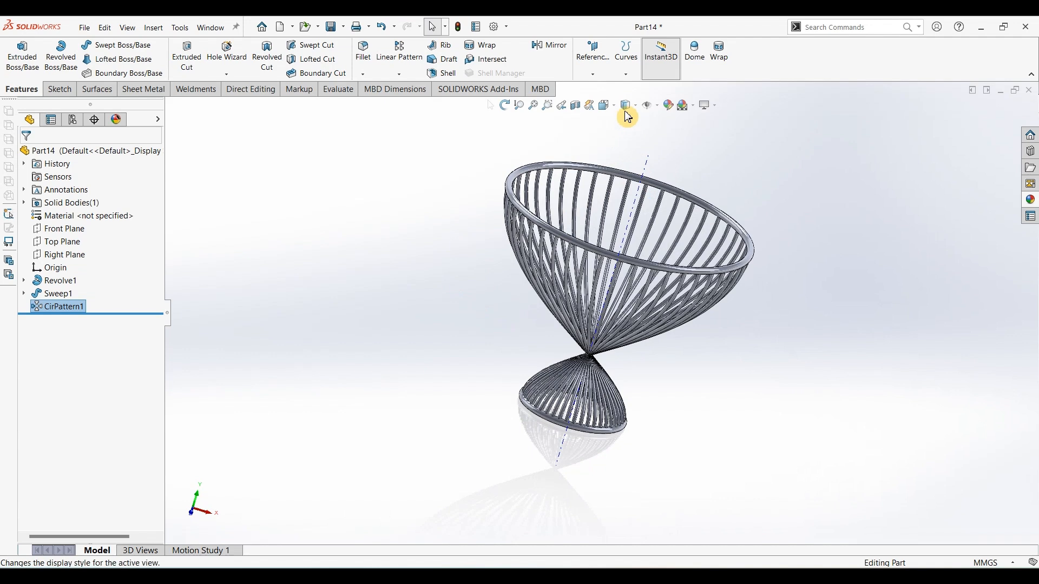
left_click(659, 106)
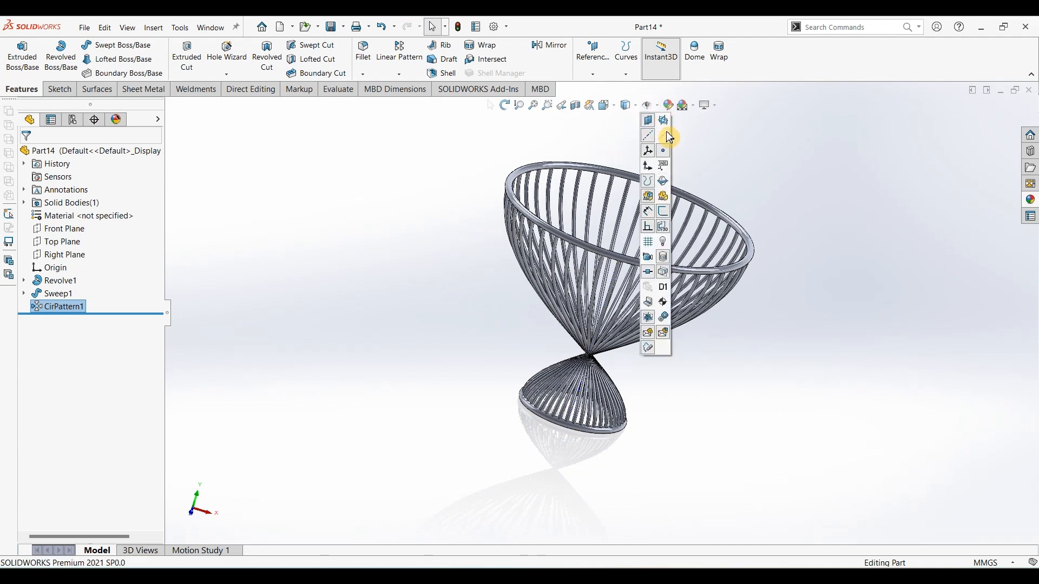
left_click(1029, 201)
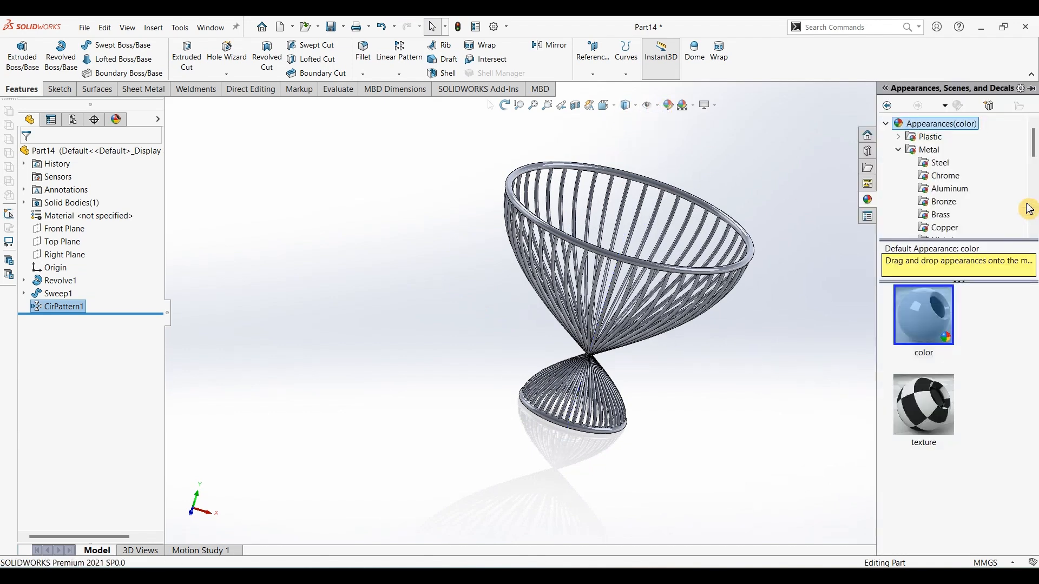
left_click(941, 162)
left_click(953, 295)
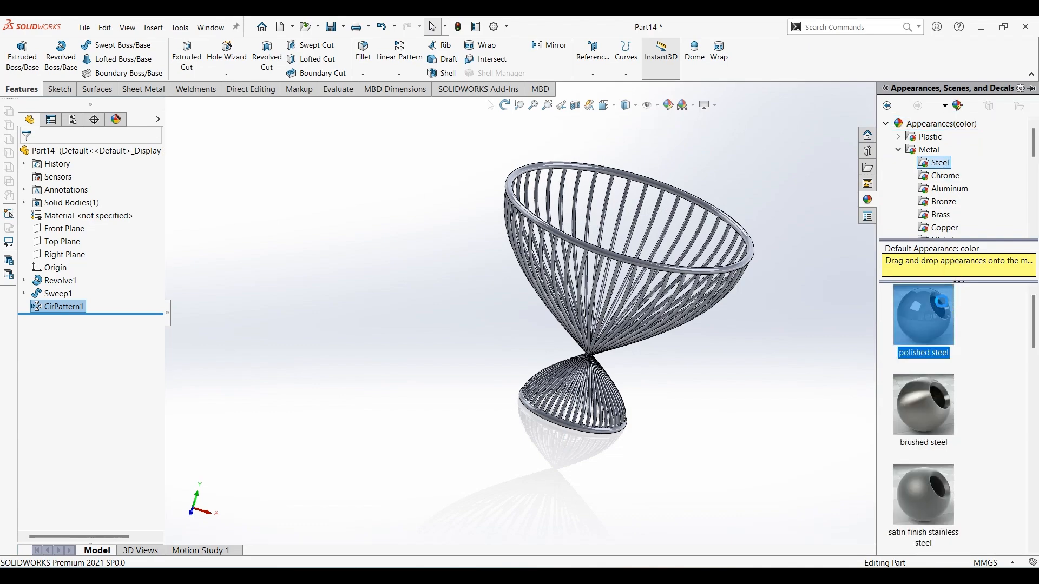
Step: Change the scene background to Plain White
left_click(693, 105)
left_click(696, 134)
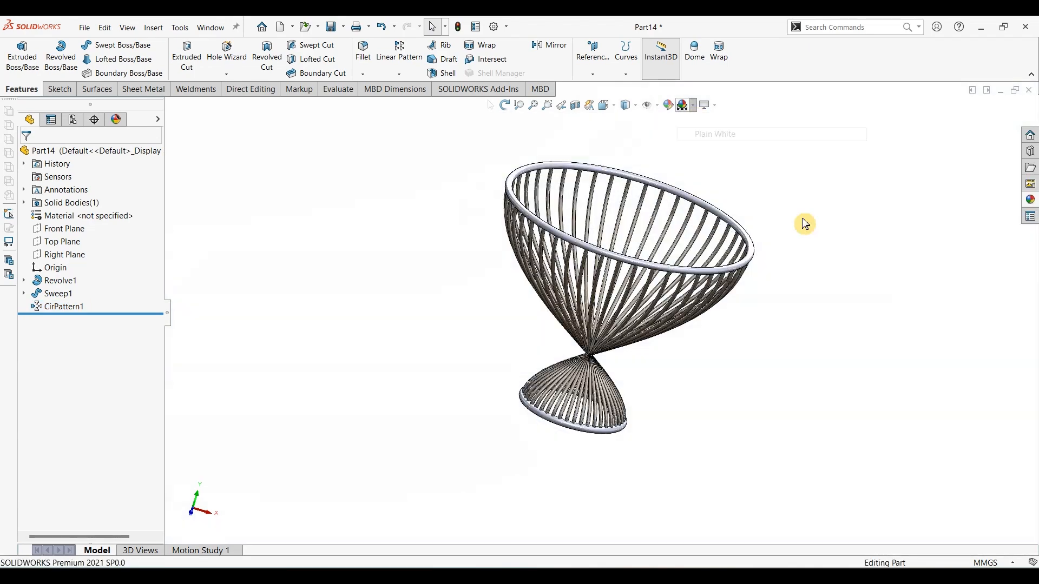